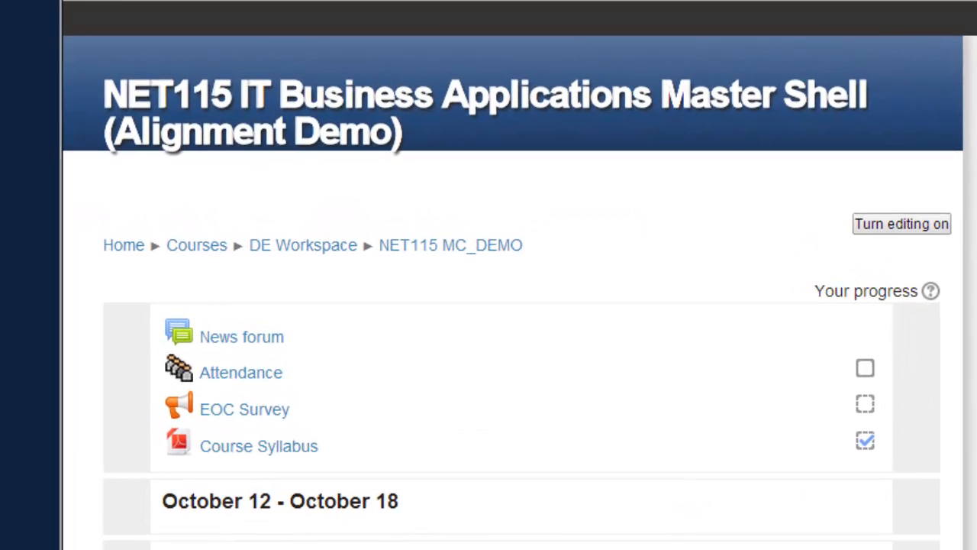
- View the Course Syllabus PDF from the course page
scroll(514, 275, "down", 5)
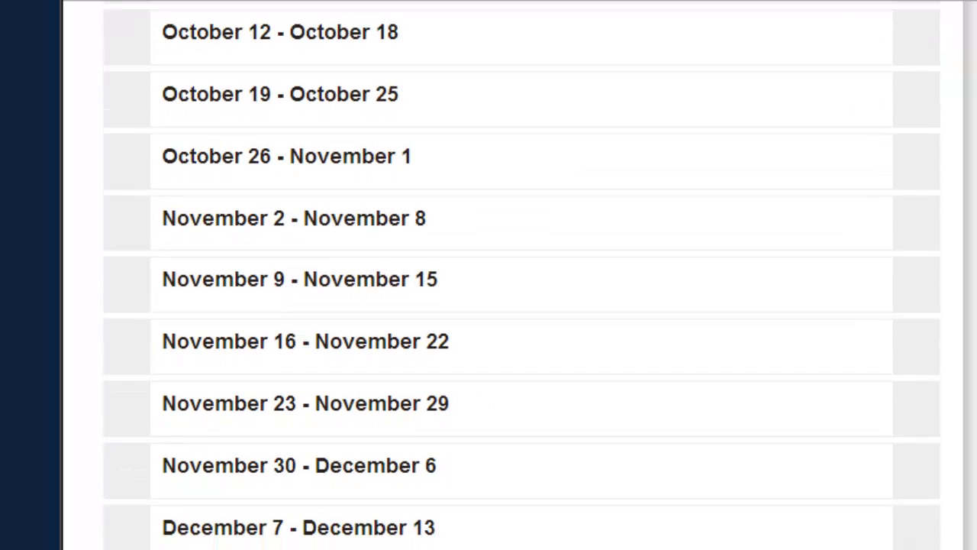
scroll(522, 275, "up", 5)
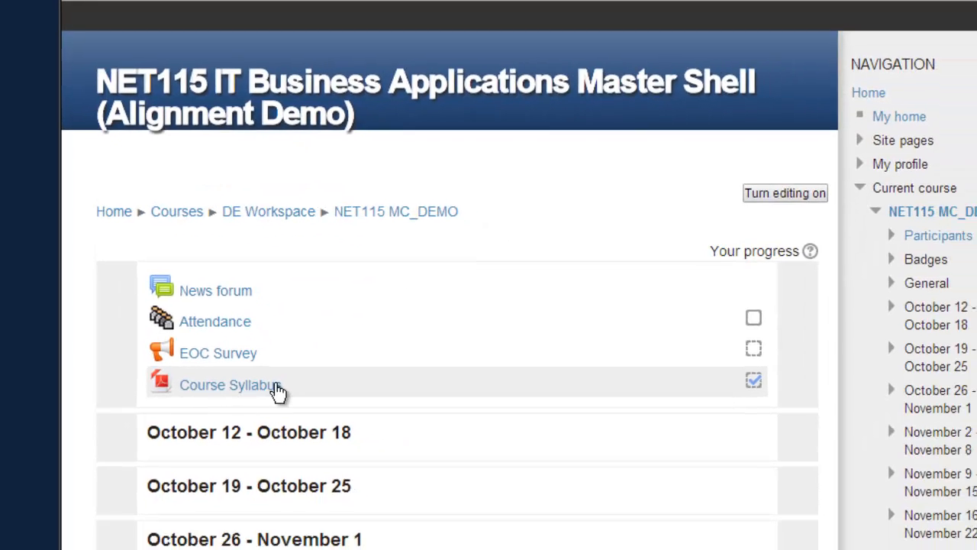
left_click(322, 451)
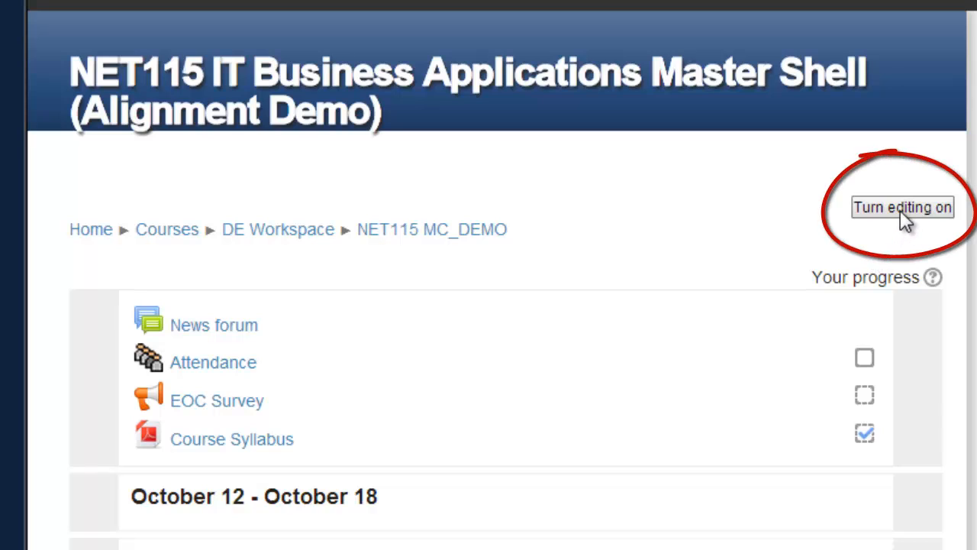
- Turn editing on, then indent News forum one level and return it to its original level
left_click(902, 207)
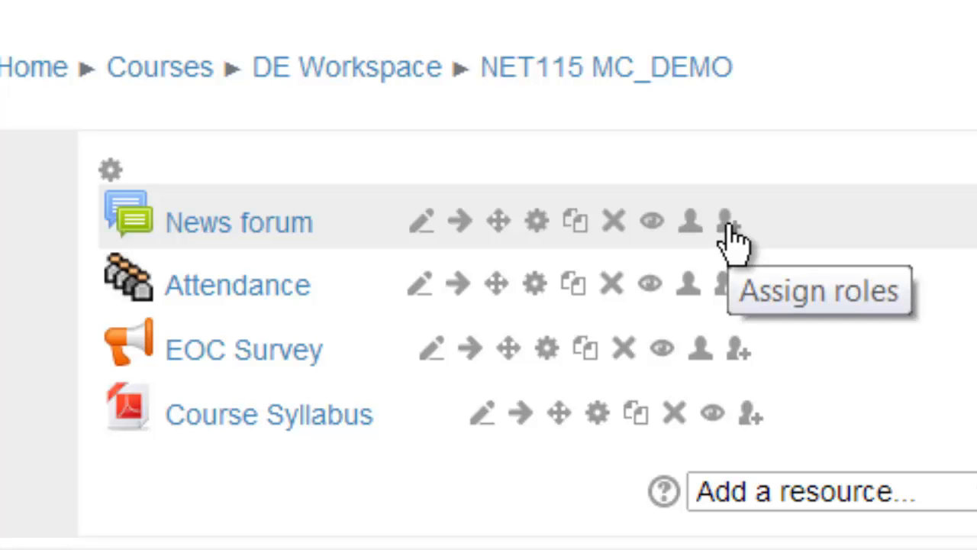
left_click(460, 227)
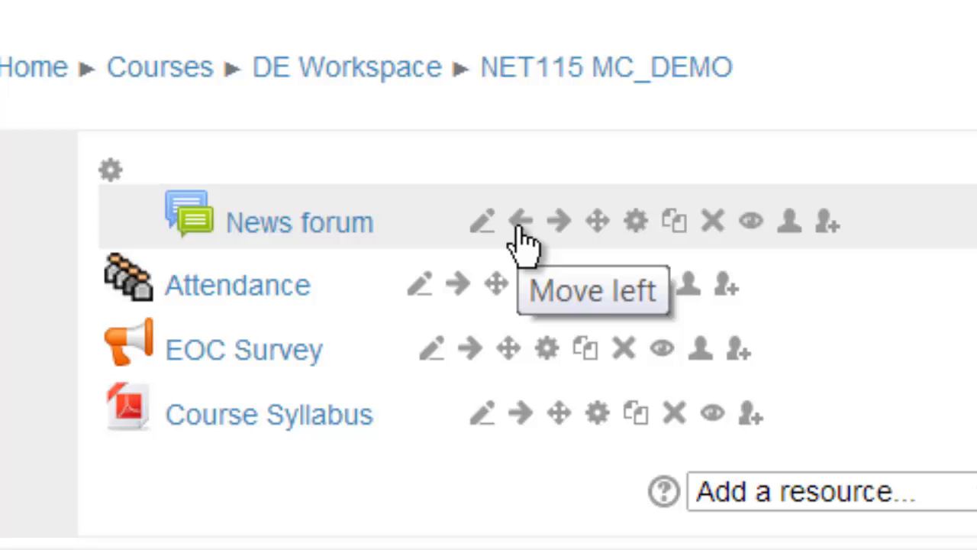
left_click(519, 228)
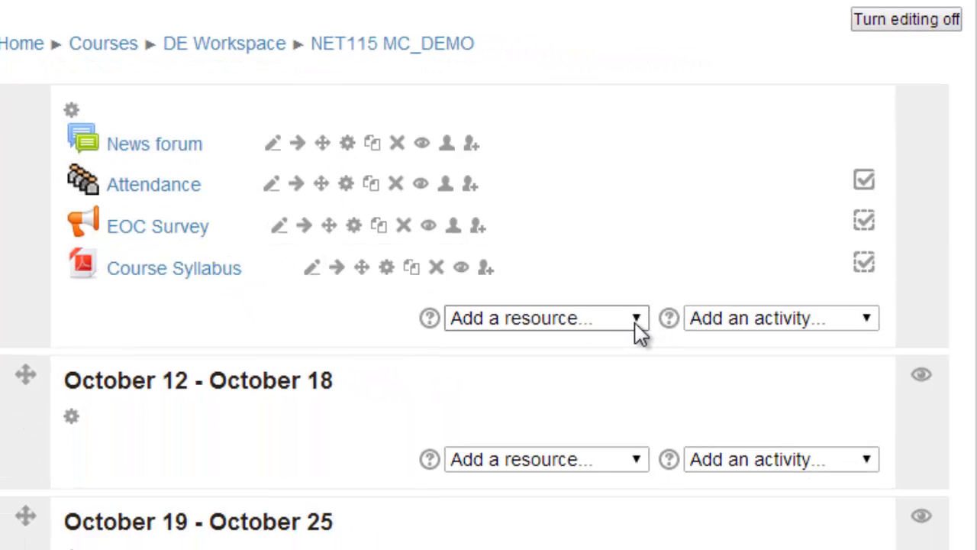
left_click(637, 321)
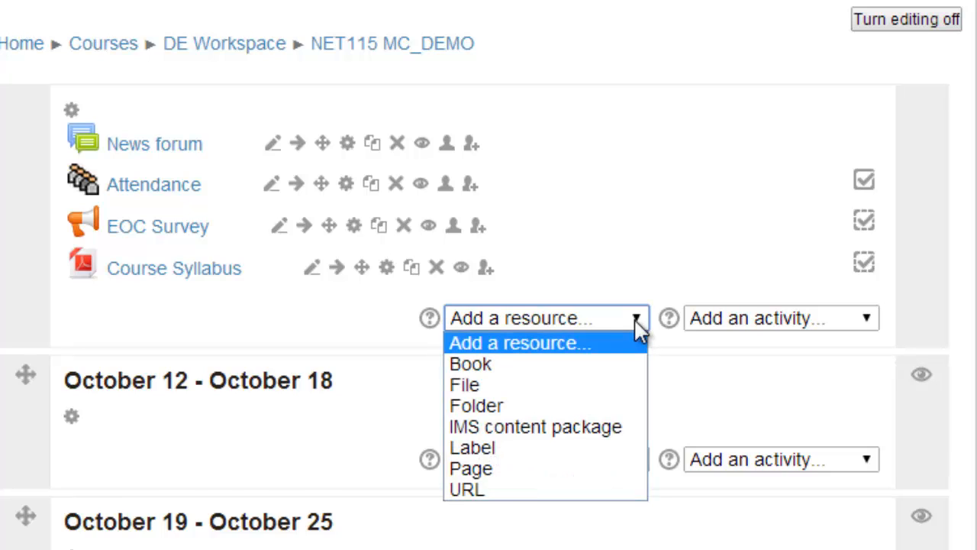
left_click(636, 325)
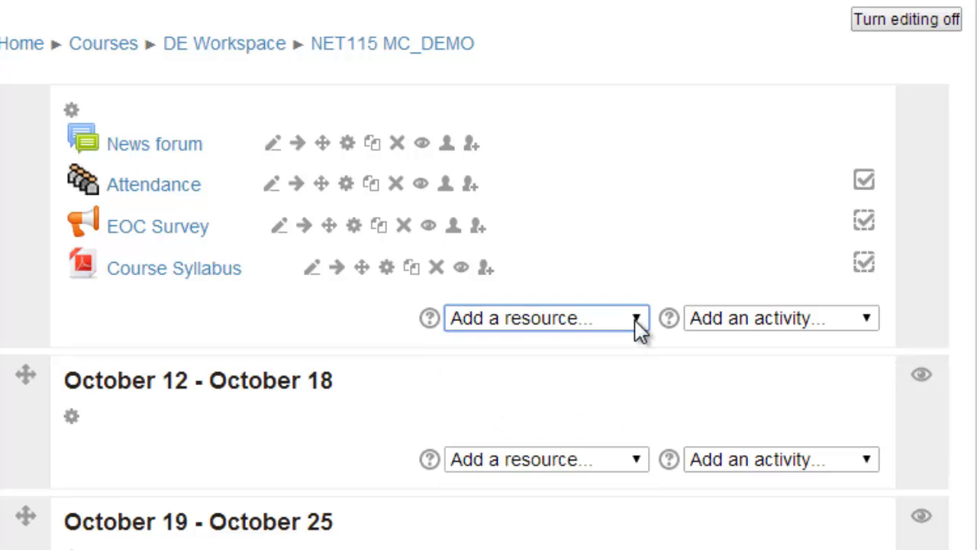
left_click(870, 321)
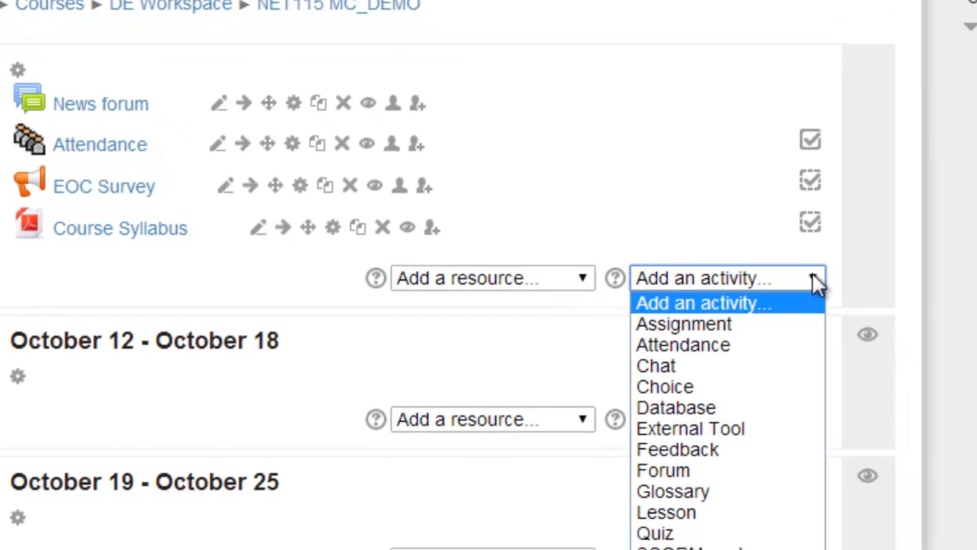
left_click(871, 321)
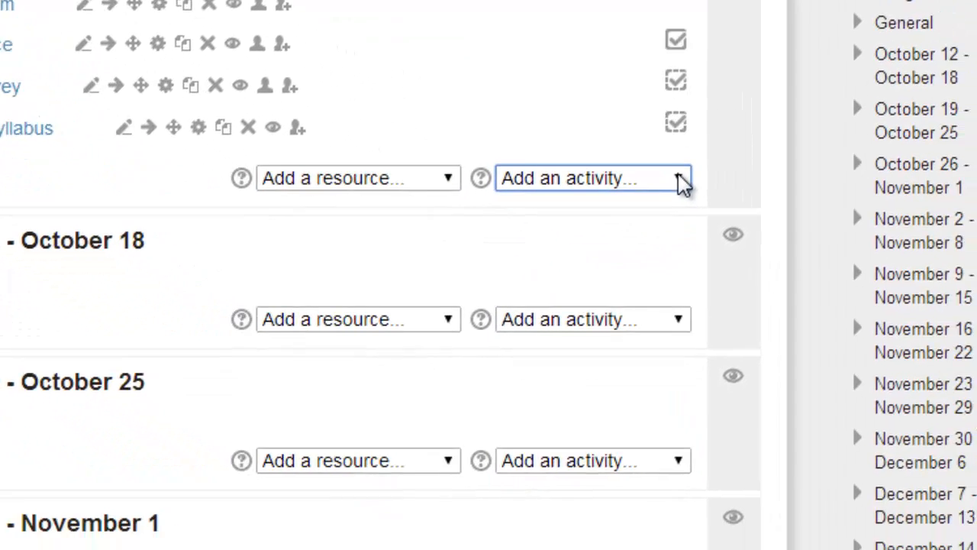
scroll(733, 71, "down", 2)
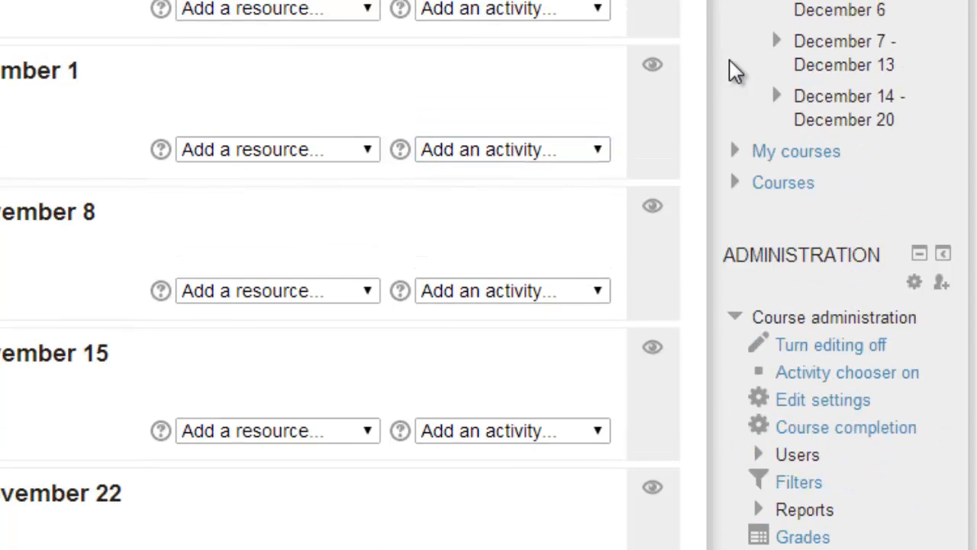
scroll(733, 73, "down", 1)
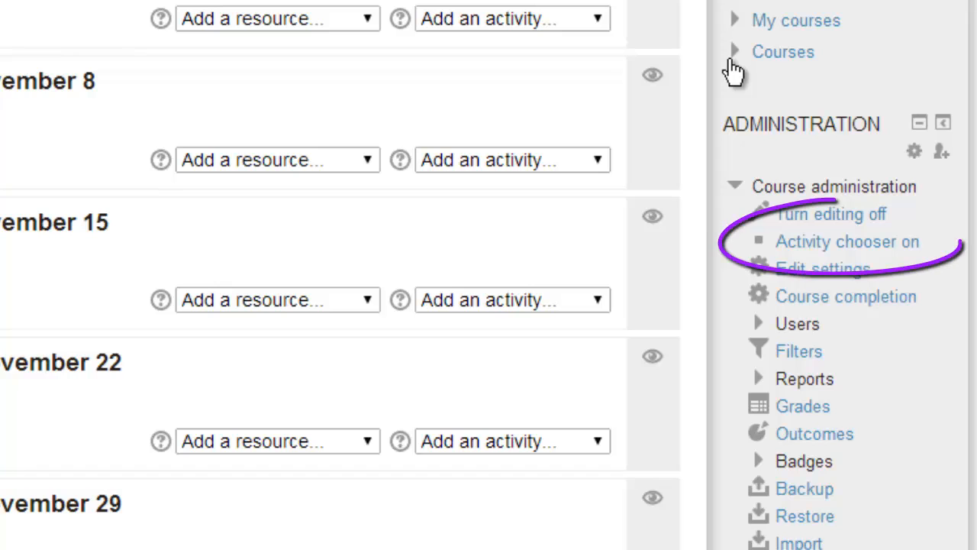
- Switch the activity chooser on in Course administration and go back to the top section
left_click(792, 249)
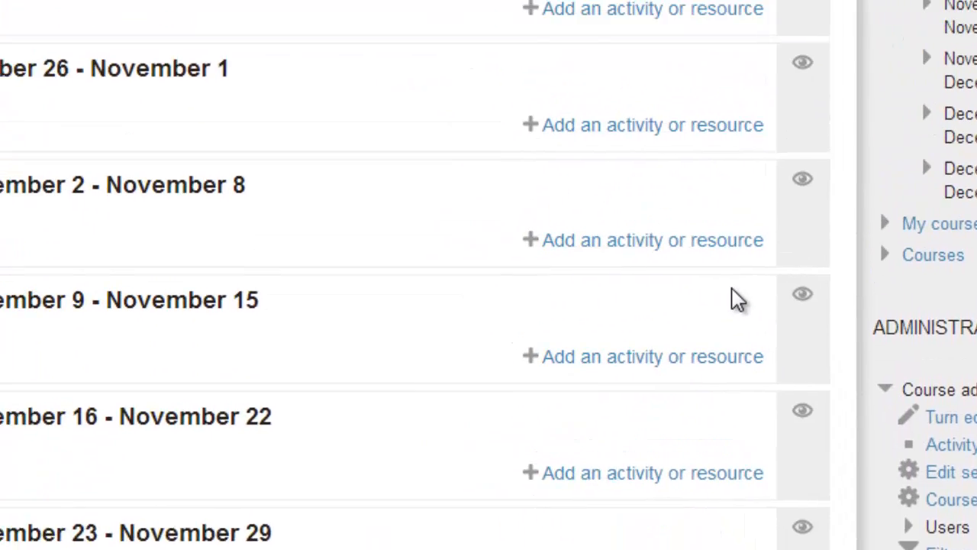
scroll(750, 421, "up", 3)
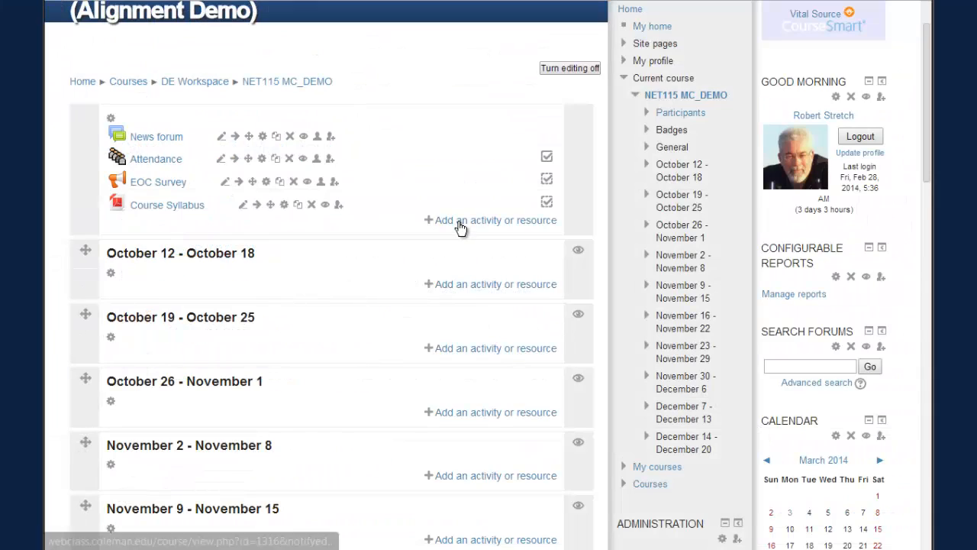
left_click(756, 405)
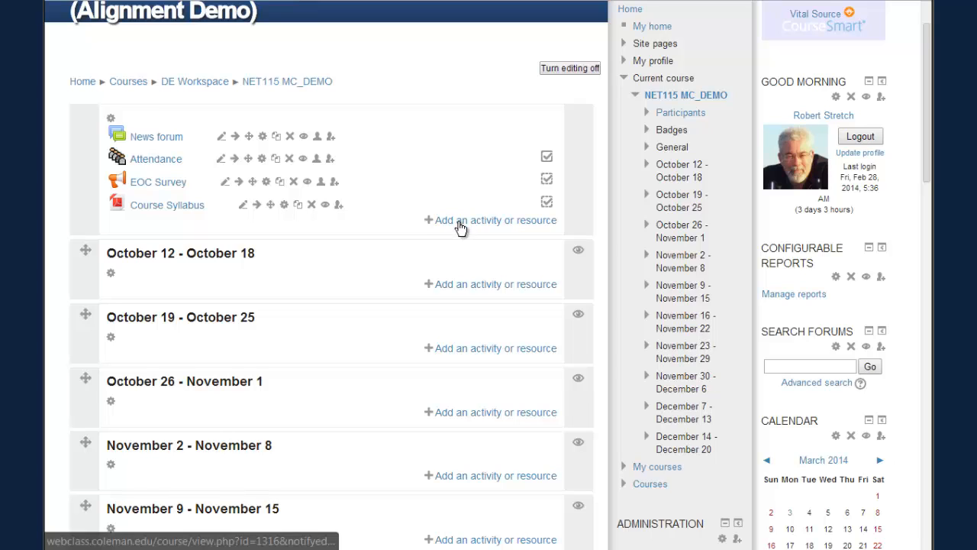
- Pick Label under Resources in the top section's activity chooser and add it
left_click(456, 227)
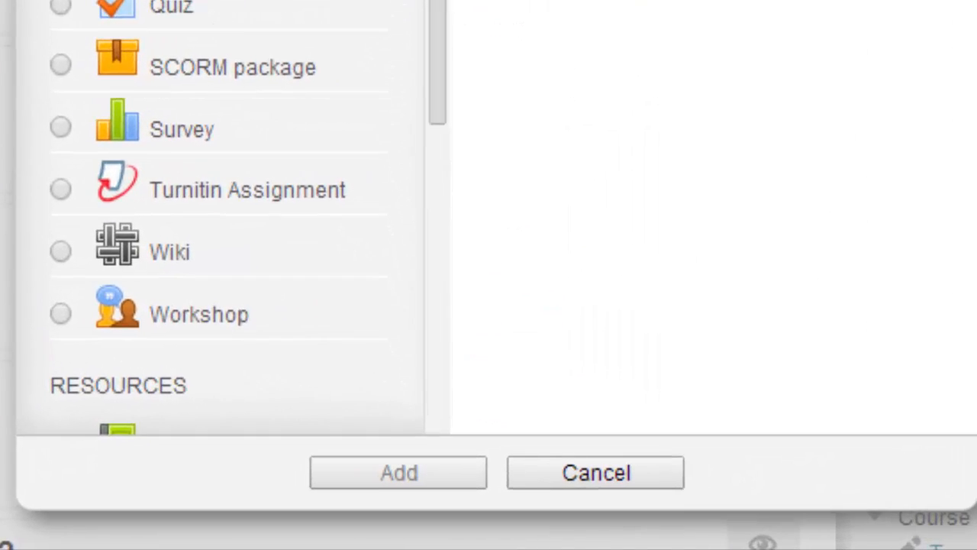
scroll(122, 290, "down", 3)
left_click(119, 284)
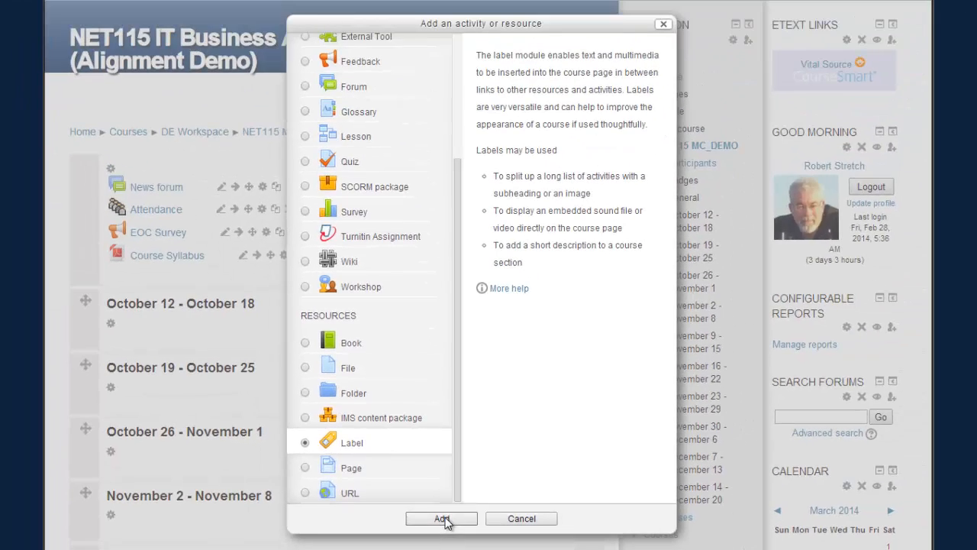
left_click(443, 519)
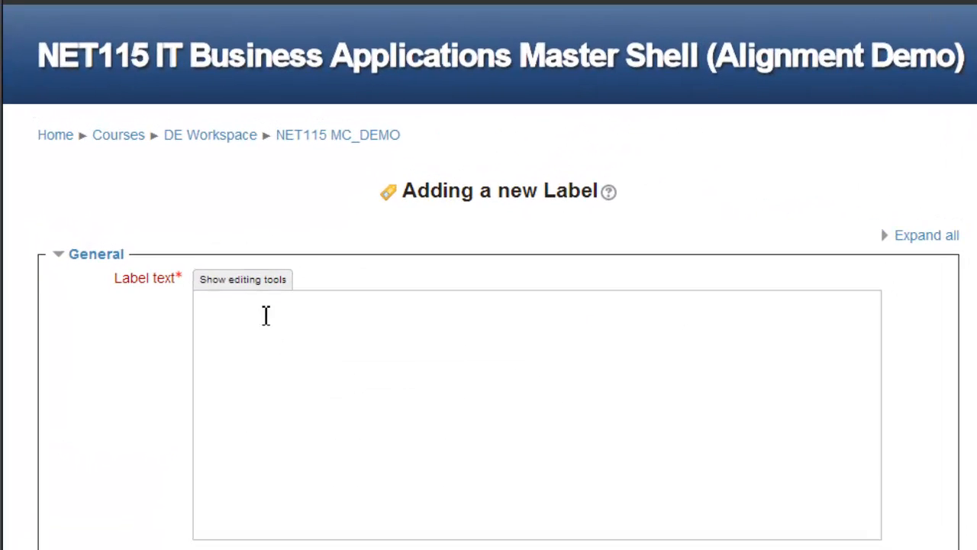
- Show the editing toolbar, widen the editor, and paste the seven-line alignment template
left_click(243, 281)
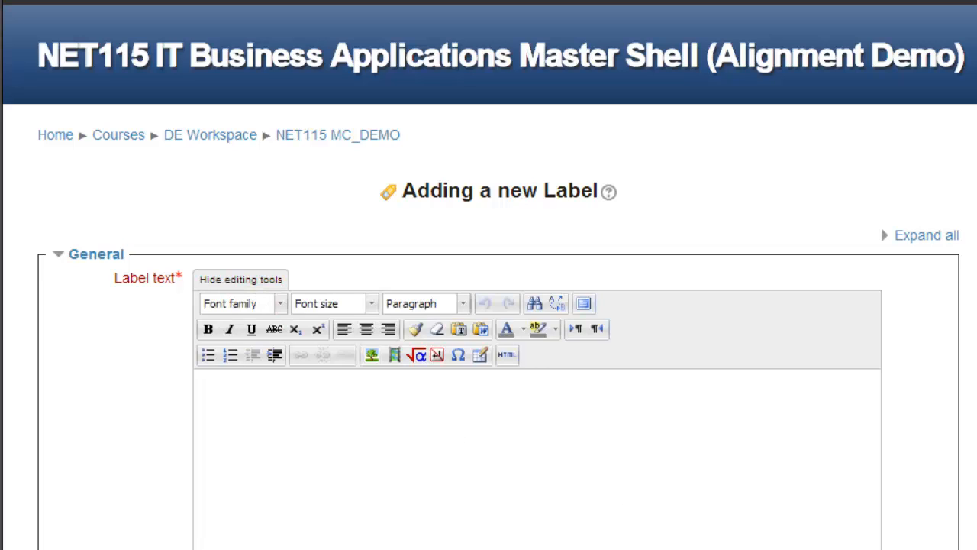
left_click_drag(881, 549, 900, 549)
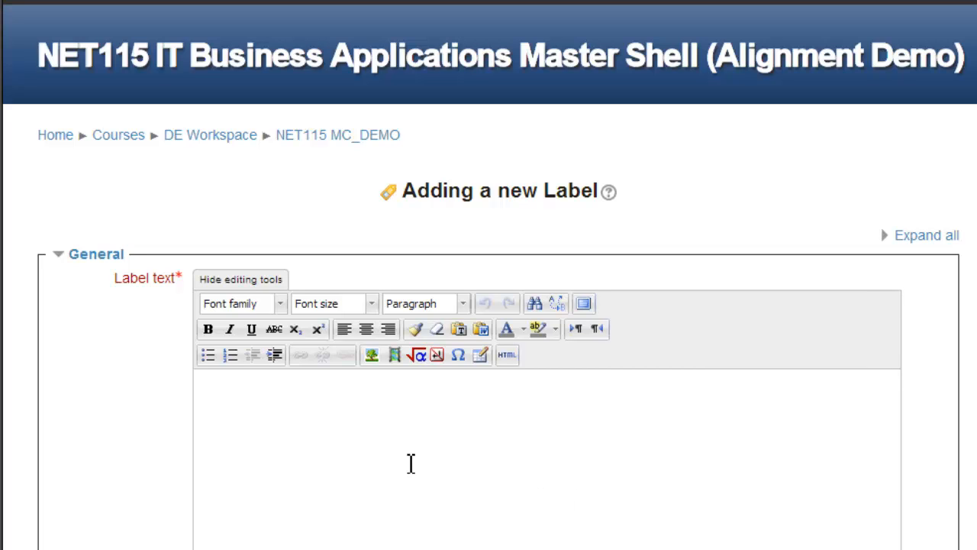
type("Course name: Catalog number: Shell Version: Syllabus version and date: Test bank source: Alignment date: Aligned by:")
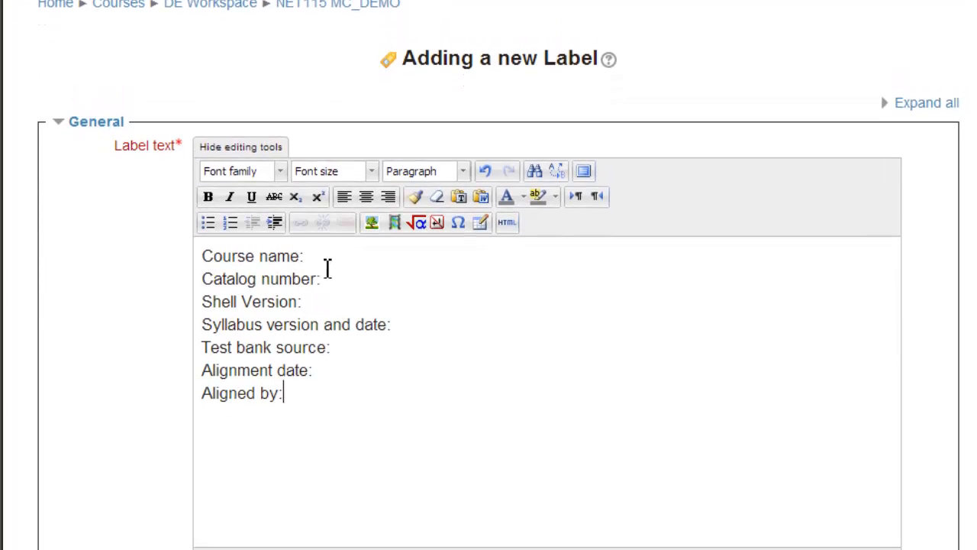
- Fill in course name Business Applications, catalog number NET 115 and shell version 1.0
left_click(453, 215)
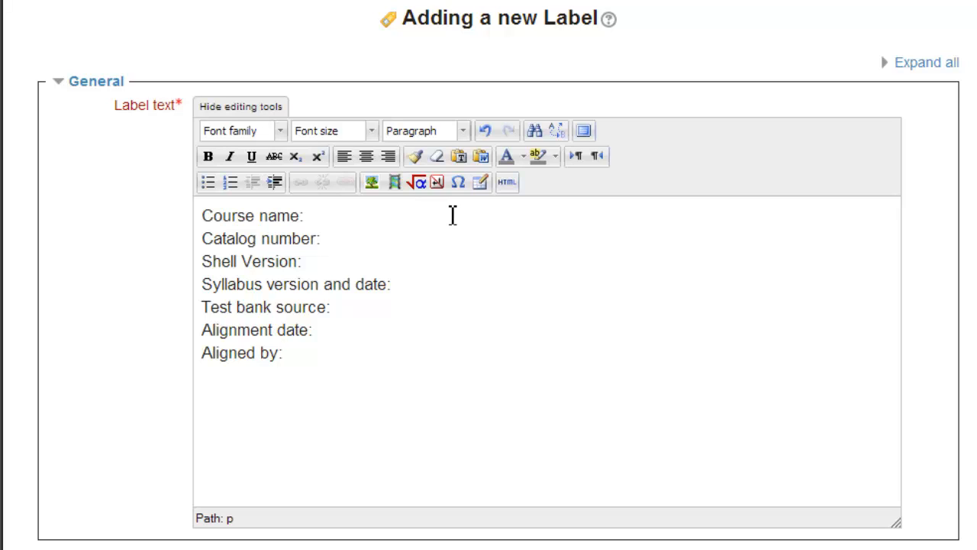
type("Business Applications")
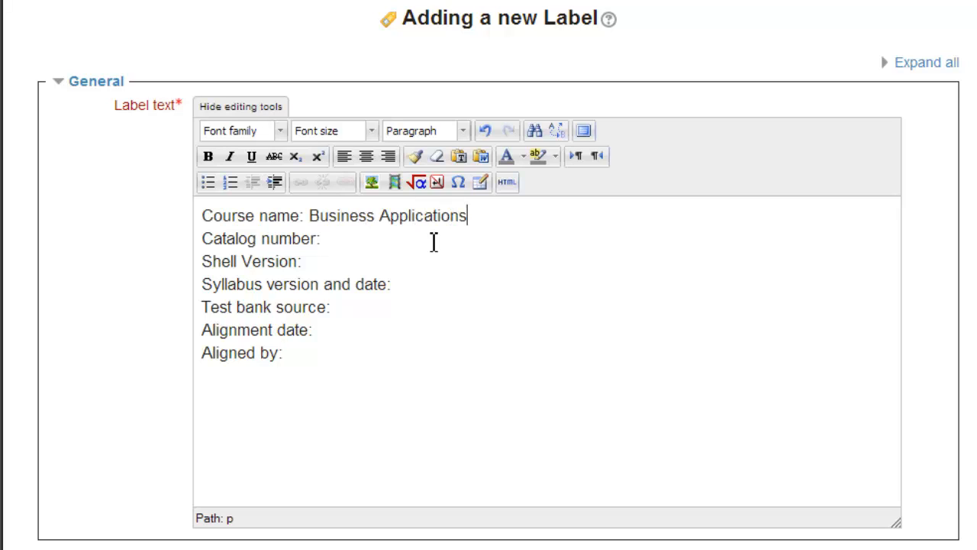
left_click(362, 241)
type("NET 115")
left_click(321, 262)
type("1.0")
- Enter alignment date March 2014 and the aligner's name, then save the label
left_click(416, 284)
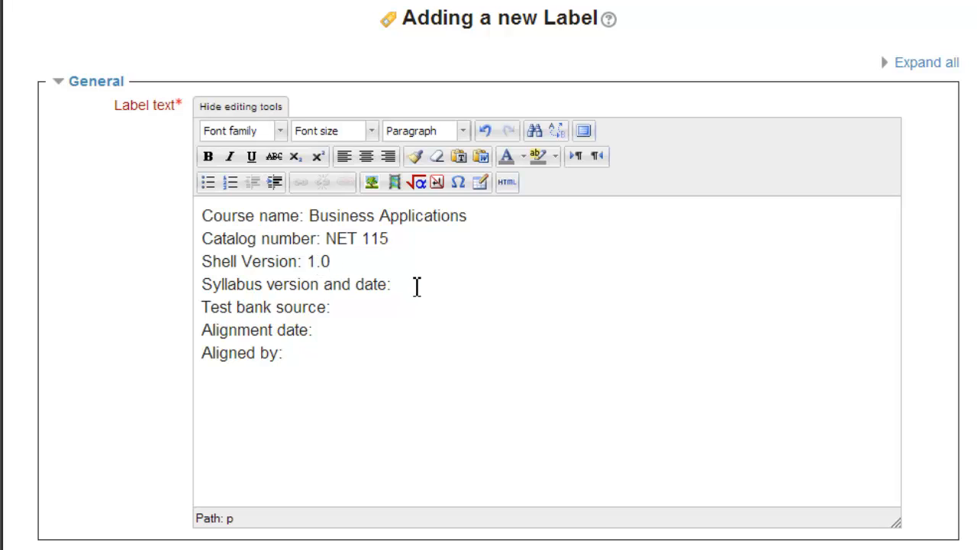
left_click(374, 307)
left_click(361, 333)
type("March 2014")
left_click(315, 357)
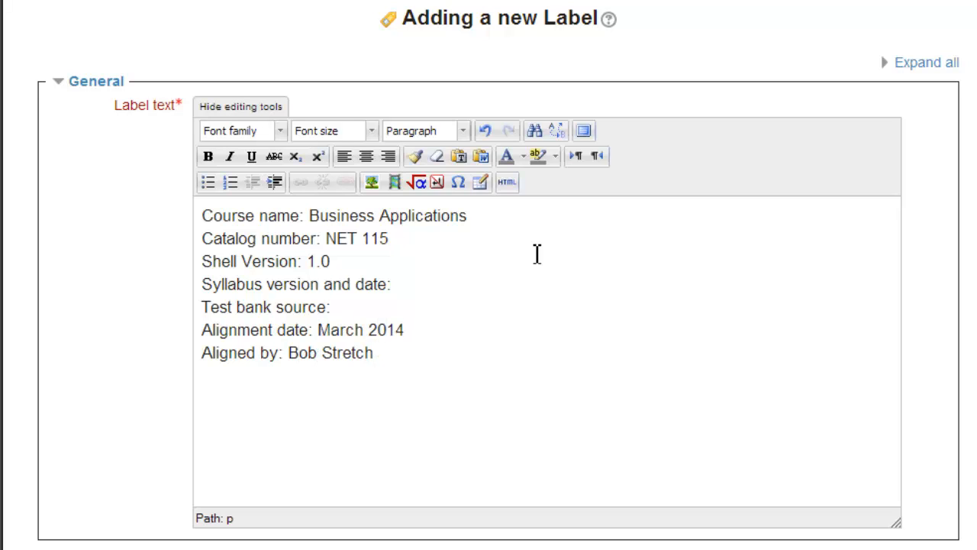
scroll(537, 254, "down", 3)
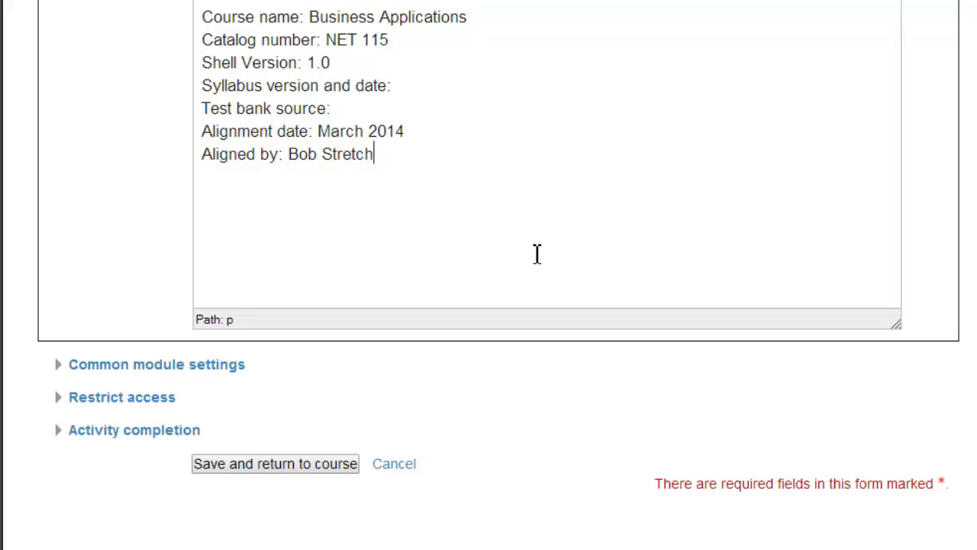
left_click(303, 465)
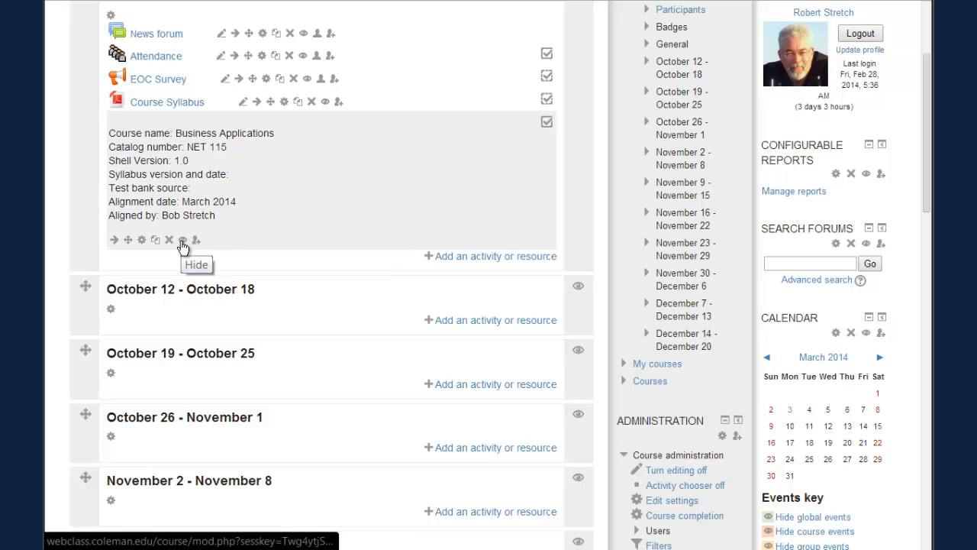
- Hide both the alignment label and the Attendance activity from students
left_click(183, 241)
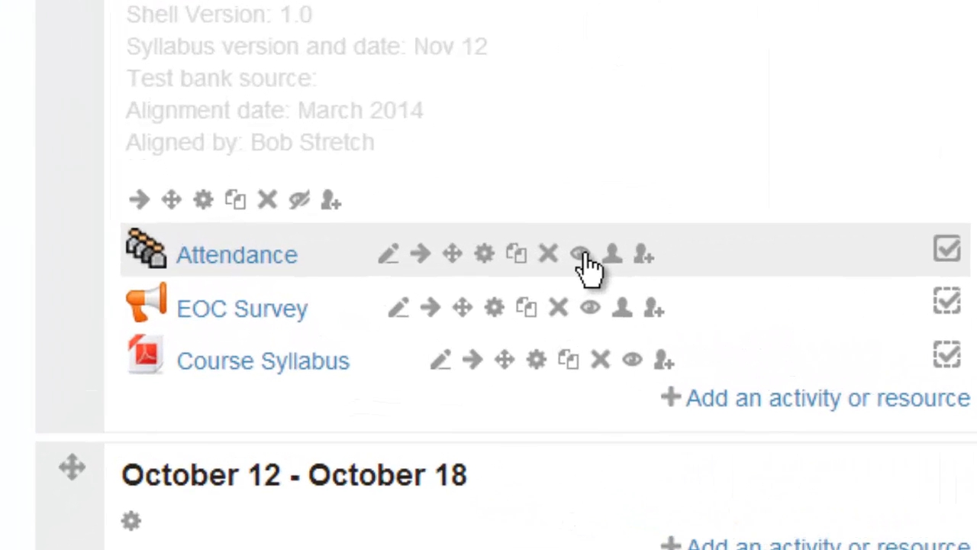
left_click(581, 254)
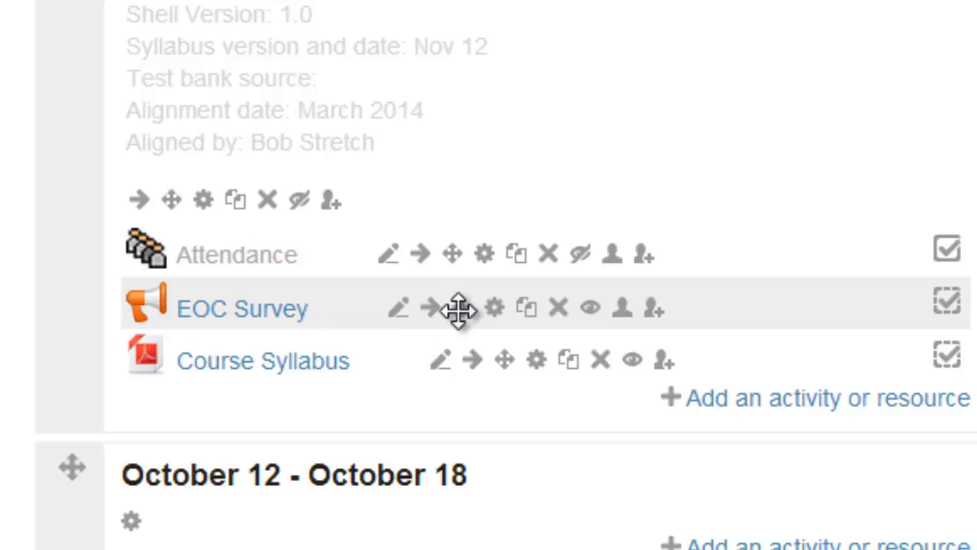
- Drag EOC Survey from the General section into the October 19 week section
left_click_drag(468, 308, 409, 549)
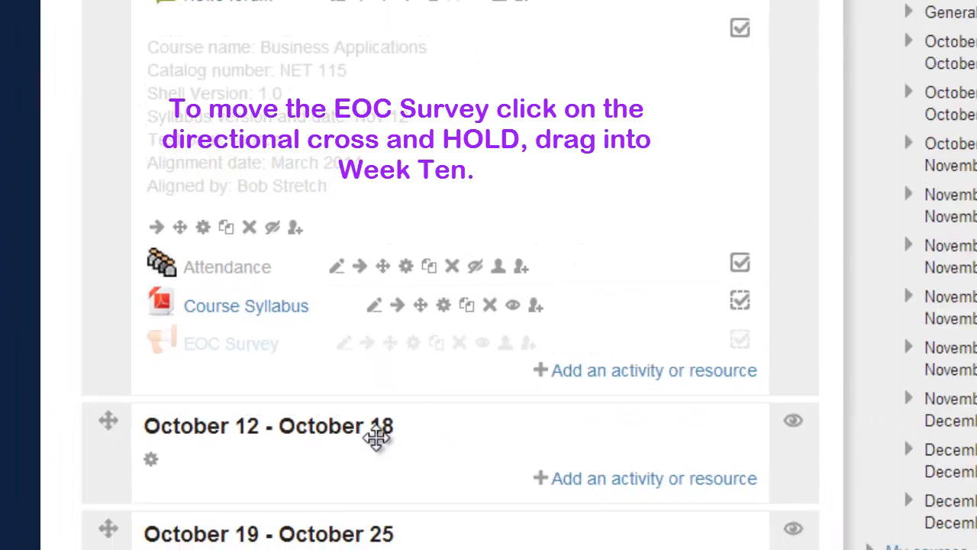
mouse_move(290, 464)
left_mouse_down()
mouse_move(286, 514)
mouse_move(279, 460)
left_mouse_up()
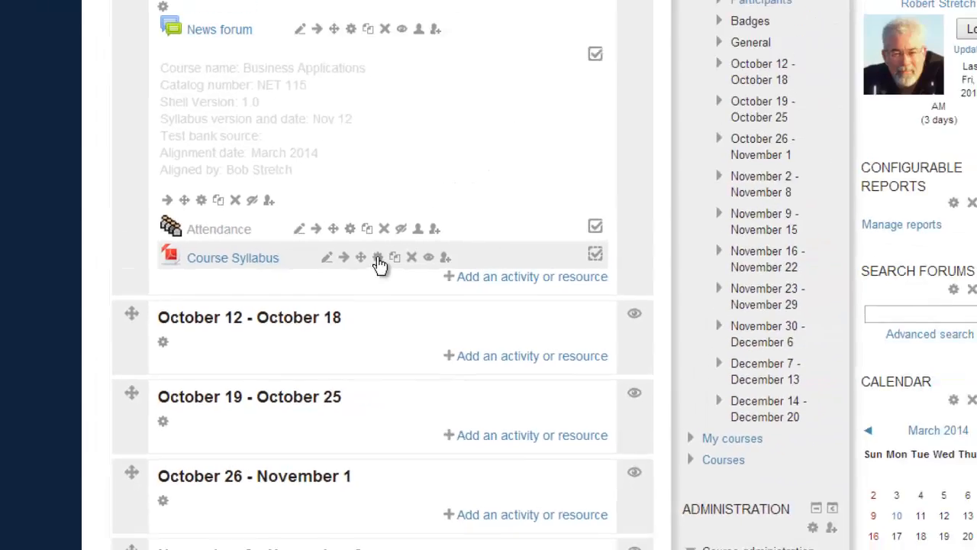
- Delete the attached SYNET115.pdf from the Course Syllabus resource's content files
left_click(378, 258)
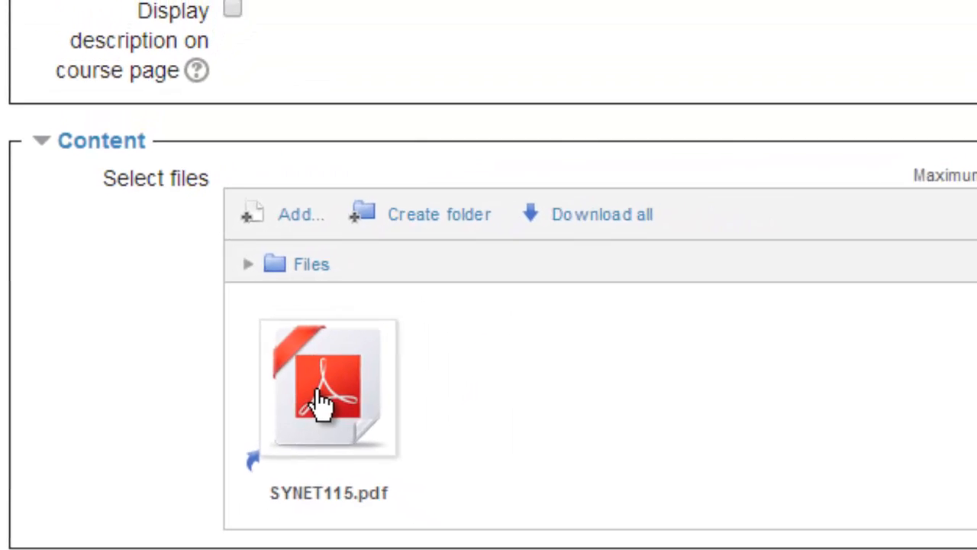
left_click(355, 374)
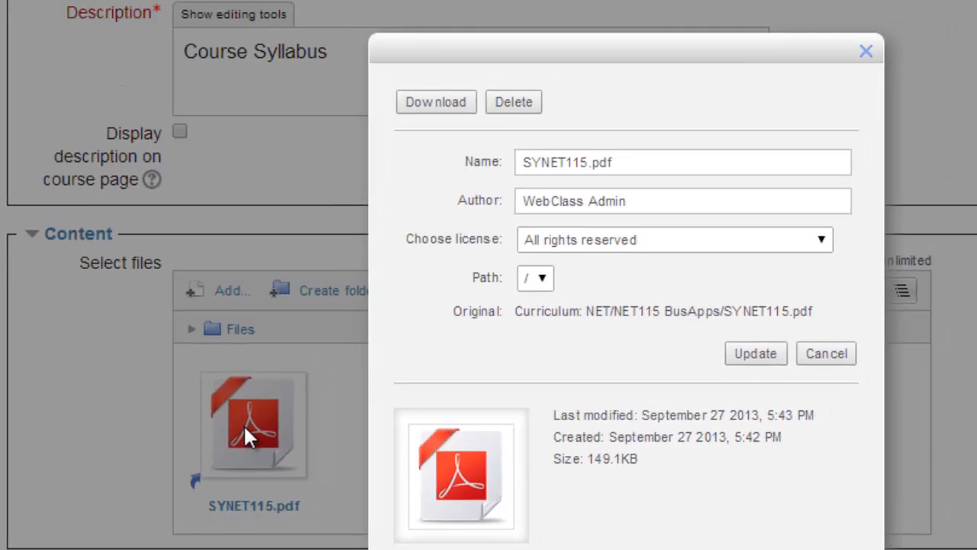
left_click(519, 103)
left_click(591, 343)
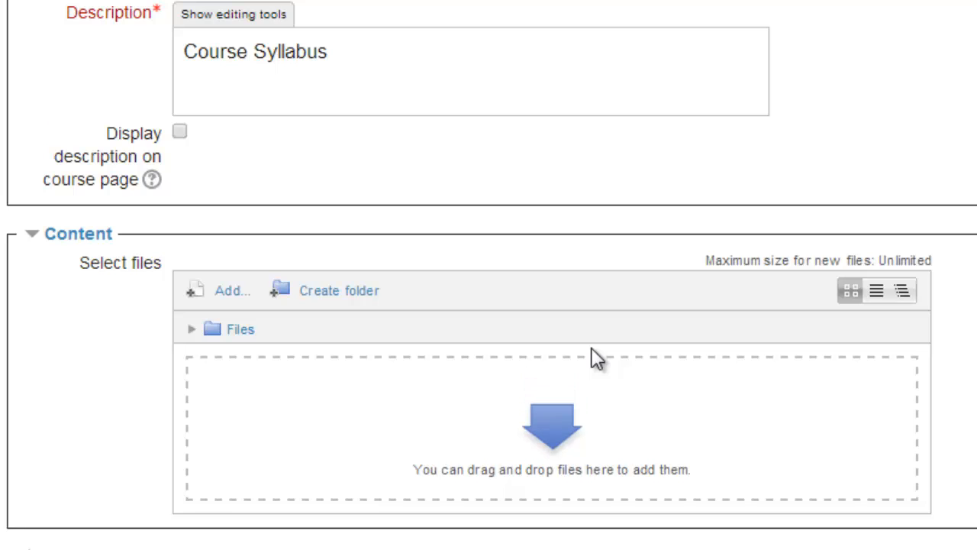
- Add SYNET115.pdf from Curriculum > NET > NET115 BusApps as an alias/shortcut
left_click(222, 300)
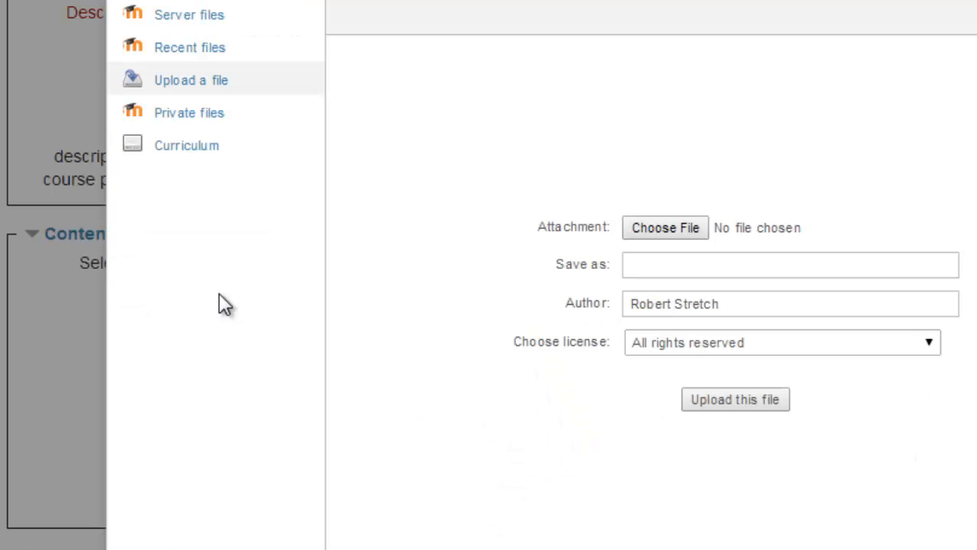
left_click(208, 157)
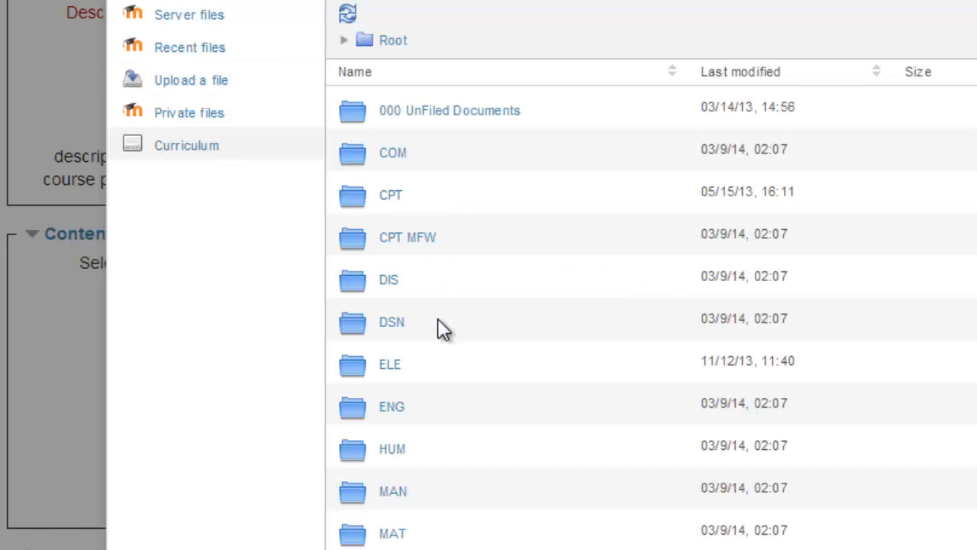
scroll(439, 328, "down", 3)
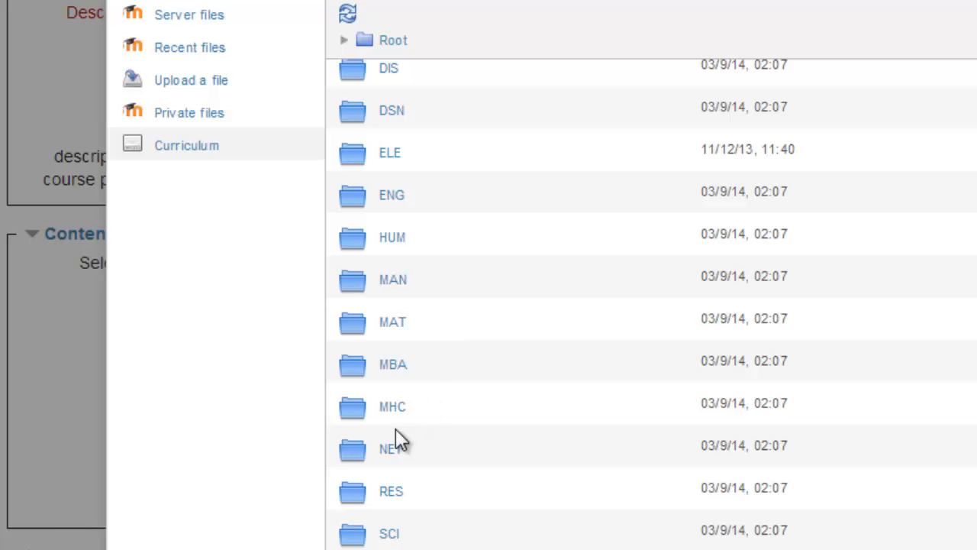
left_click(389, 452)
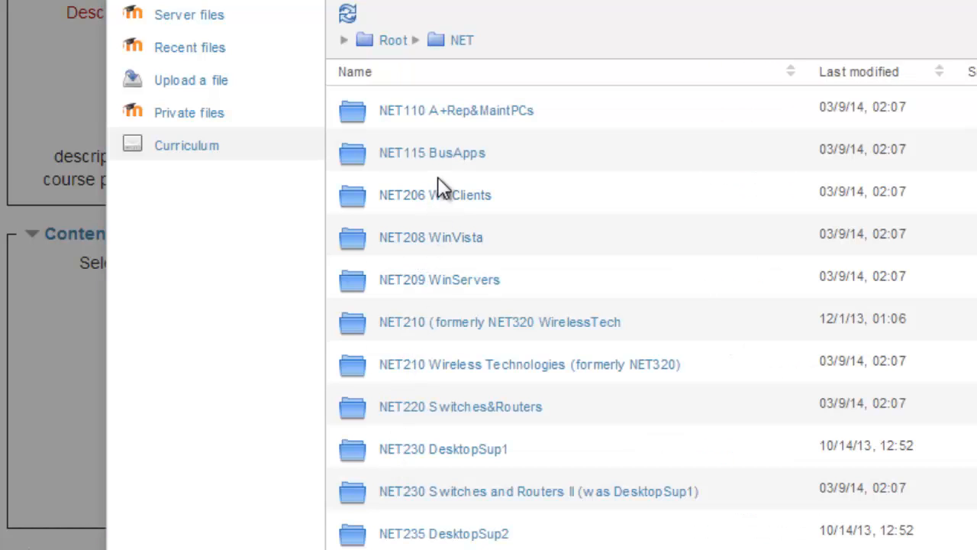
left_click(440, 155)
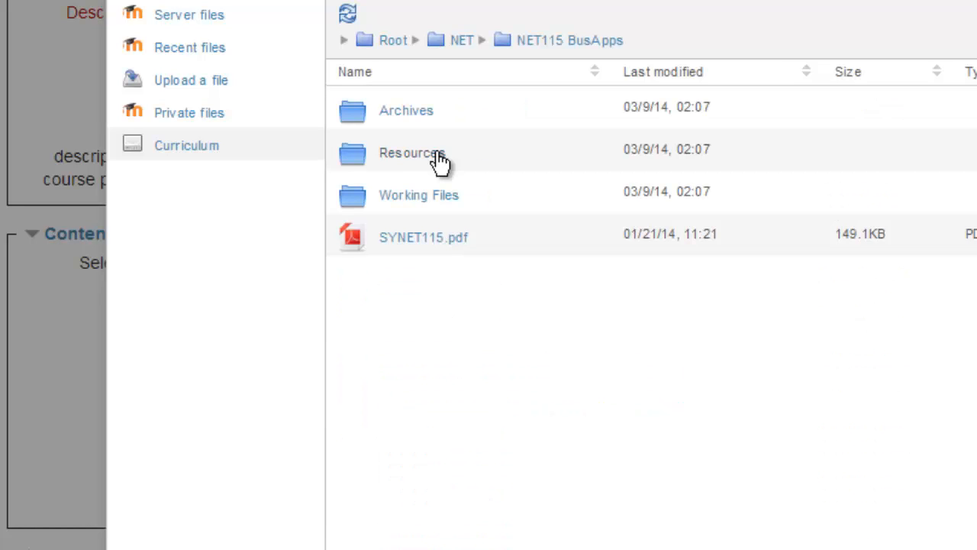
left_click(430, 245)
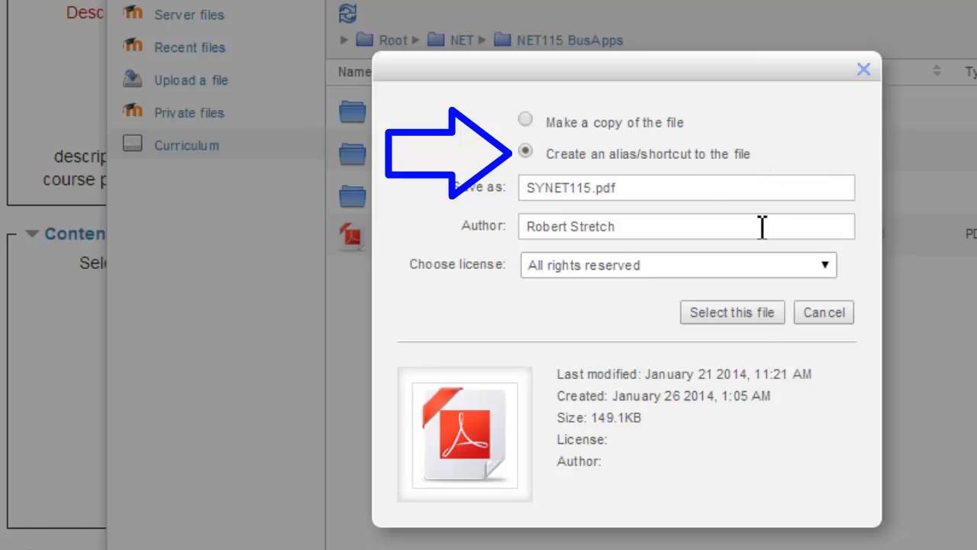
left_click(750, 323)
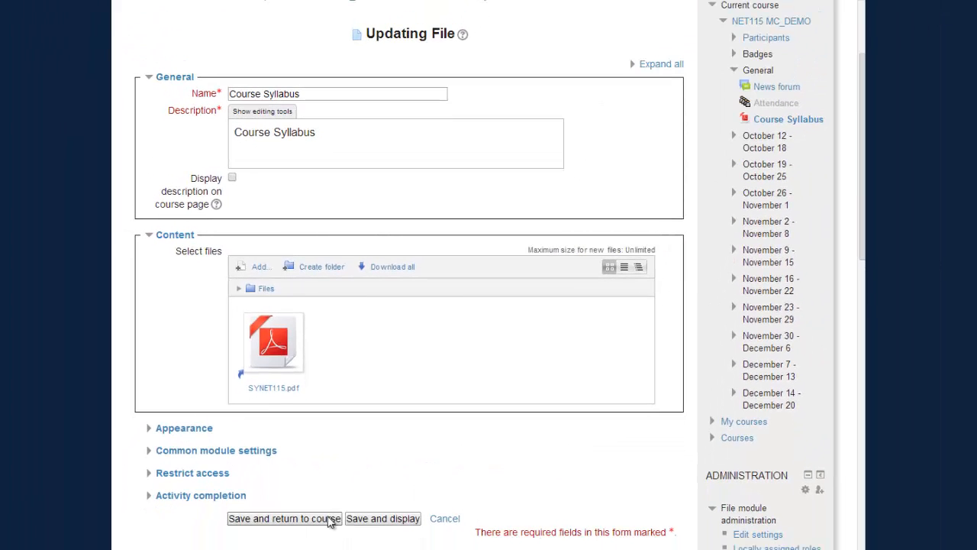
- Save the Course Syllabus, then review the IC EX 1A attendance item and its points in the PDF
left_click(331, 520)
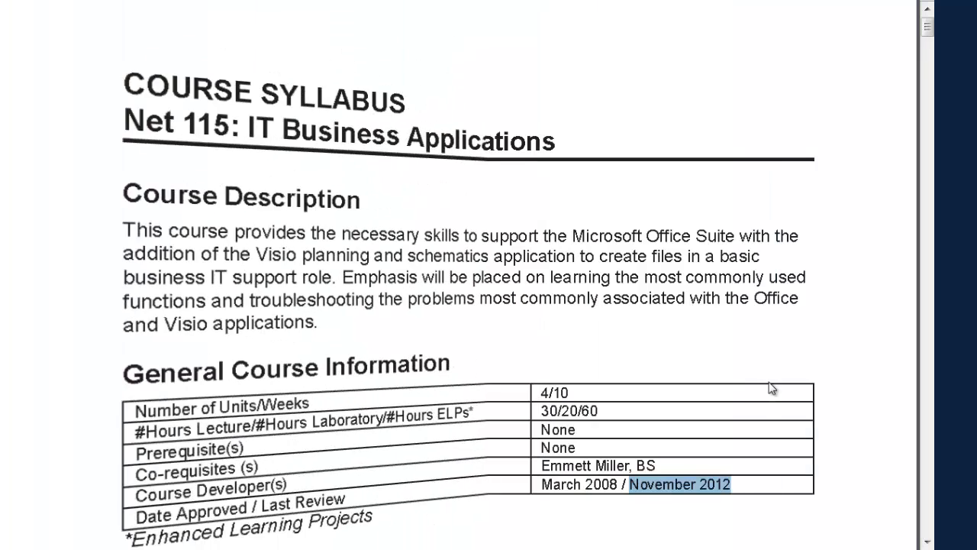
scroll(768, 388, "down", 5)
scroll(768, 388, "down", 8)
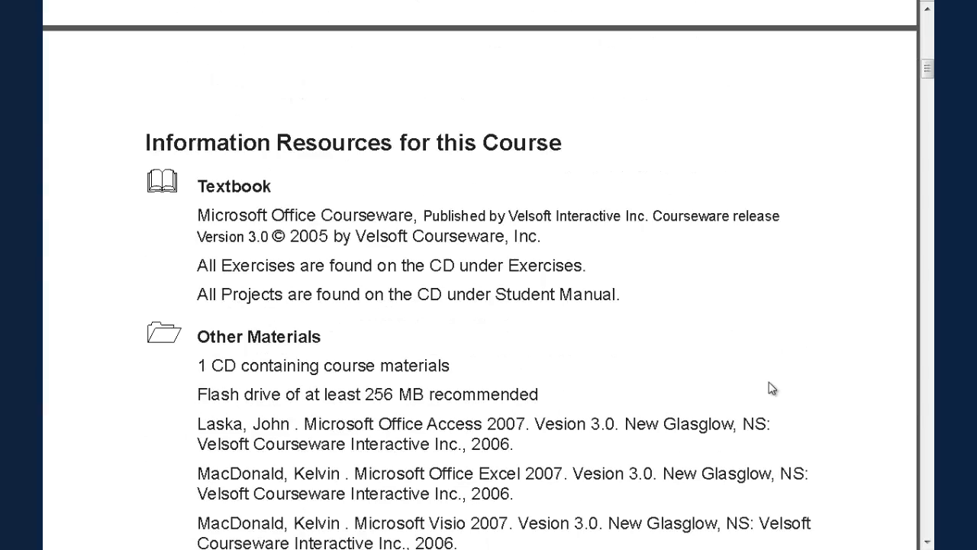
scroll(768, 388, "down", 15)
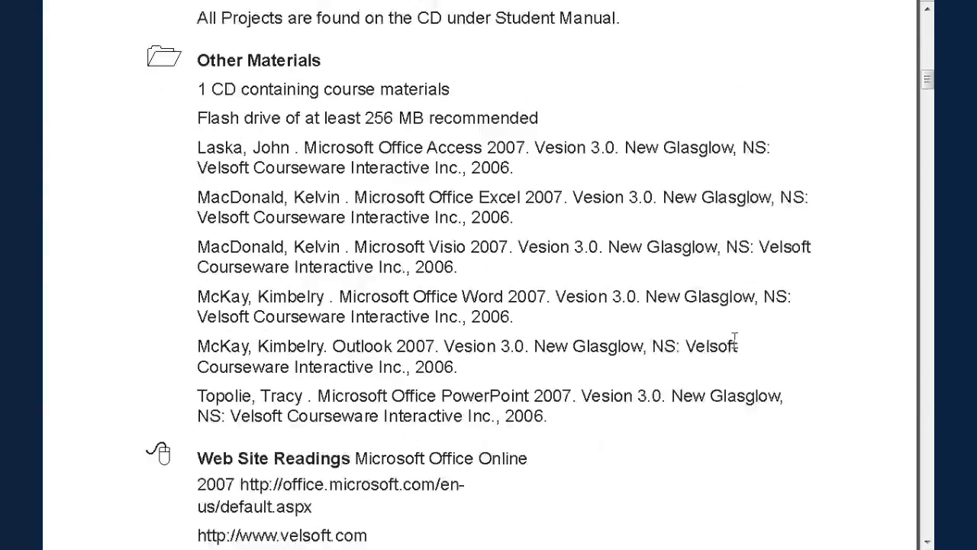
scroll(735, 345, "down", 15)
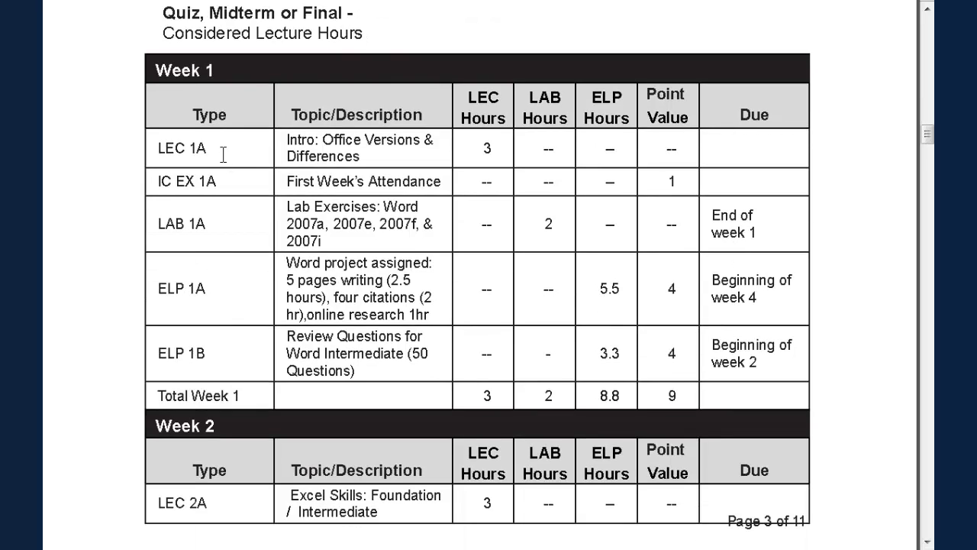
triple_click(240, 183)
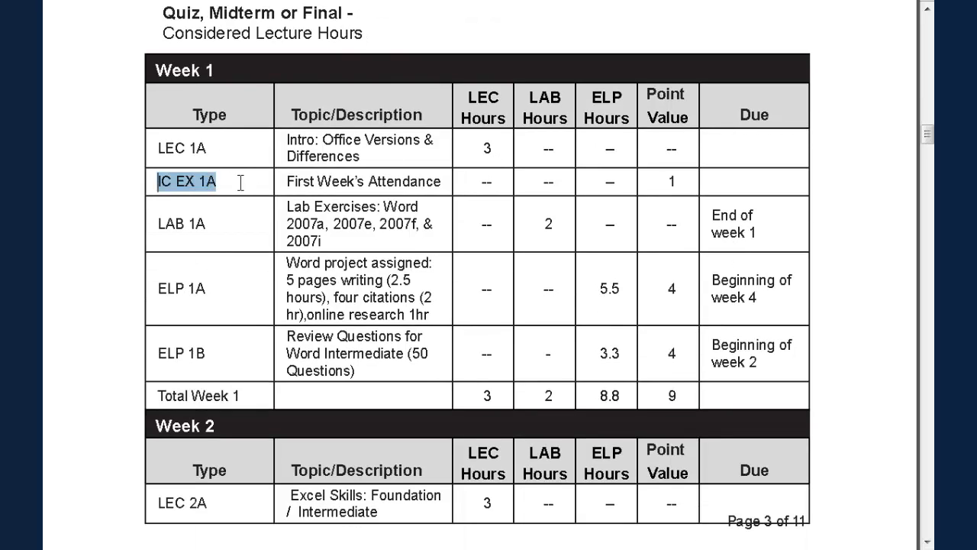
double_click(671, 181)
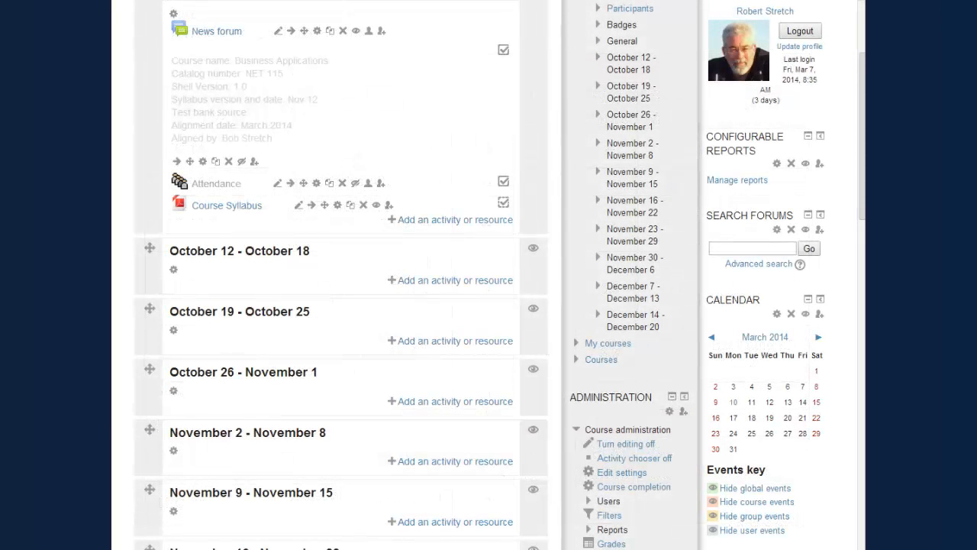
- Untick the default name for October 12 - October 18, enter 'Week One', and save
left_click(174, 272)
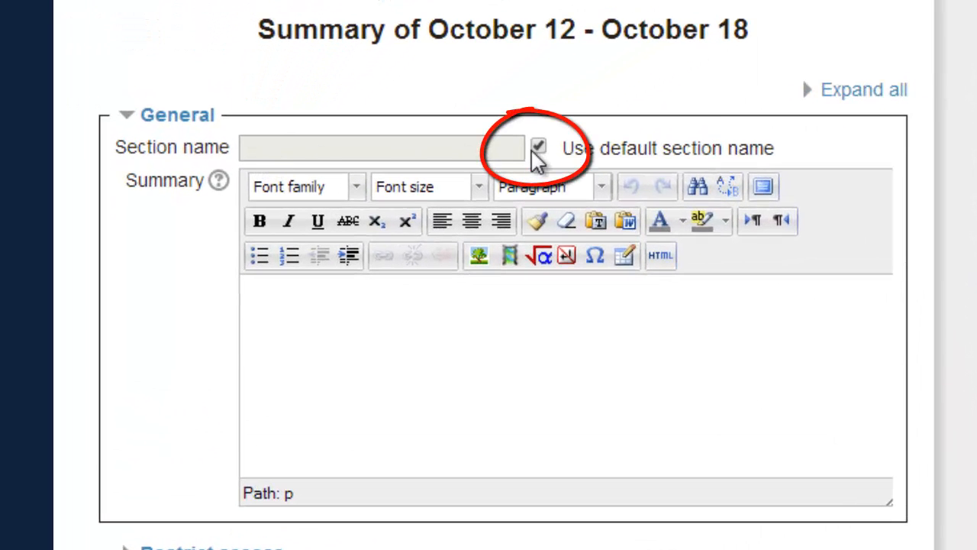
left_click(538, 147)
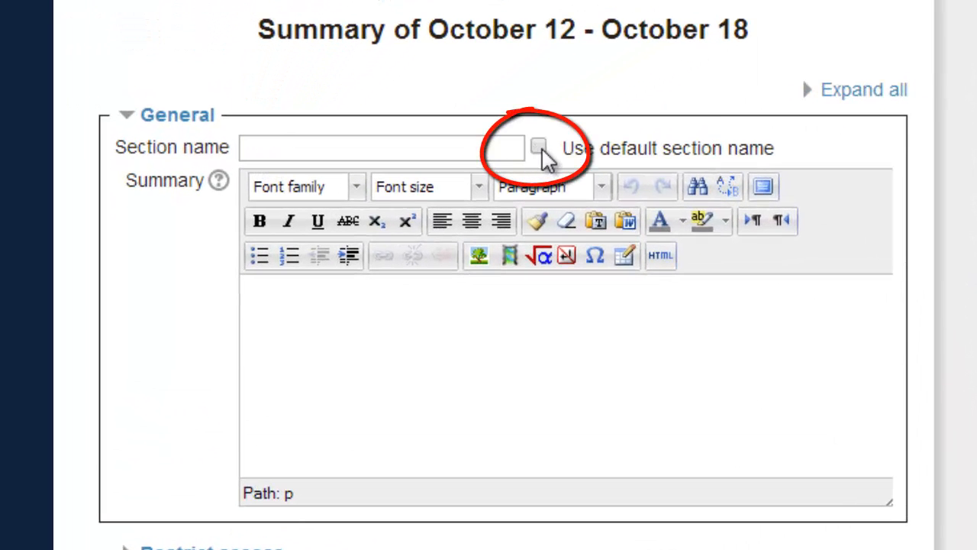
left_click(489, 149)
type("Week O")
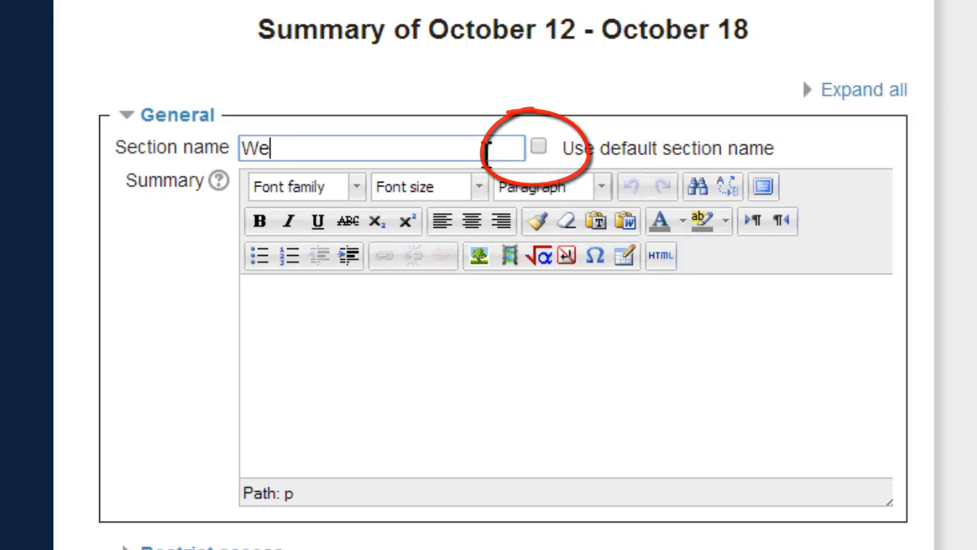
type("ne")
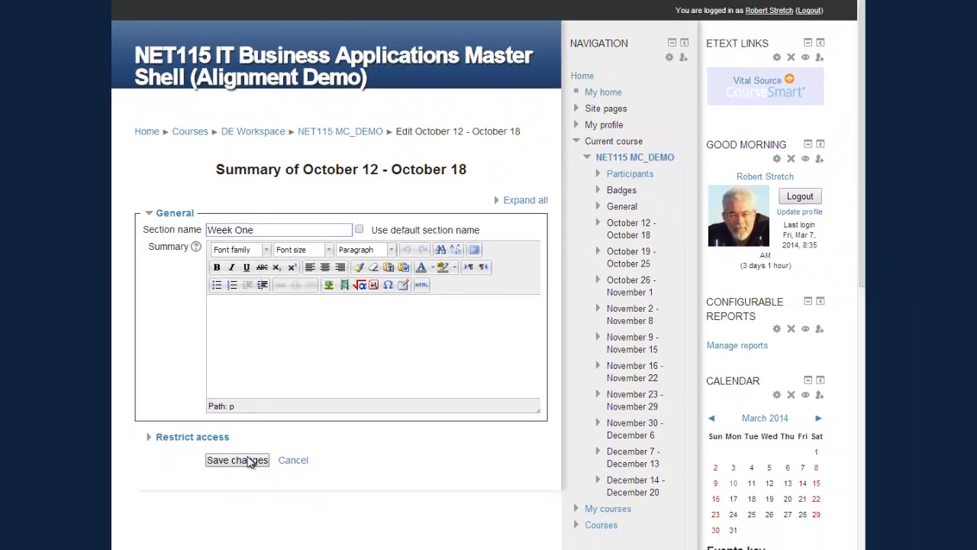
left_click(249, 461)
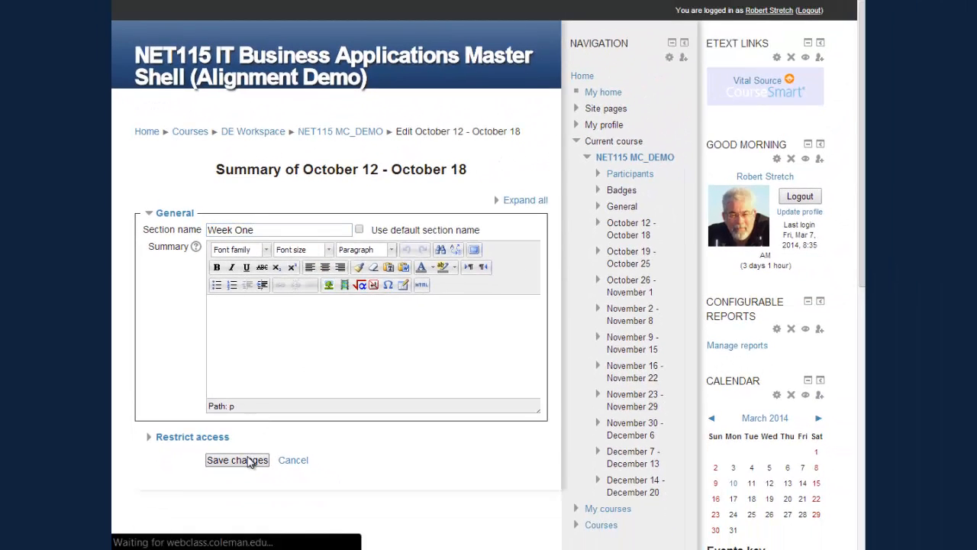
scroll(239, 319, "up", 1)
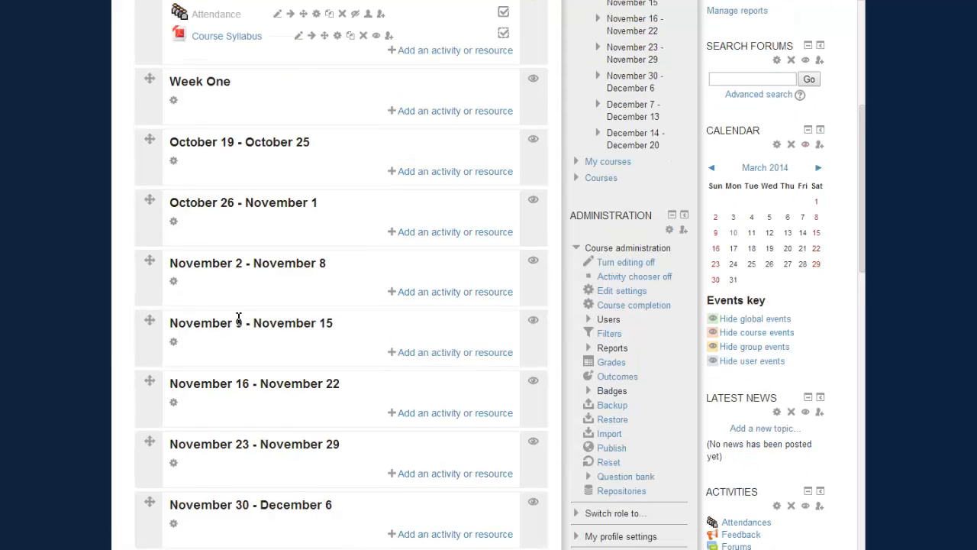
scroll(239, 320, "up", 1)
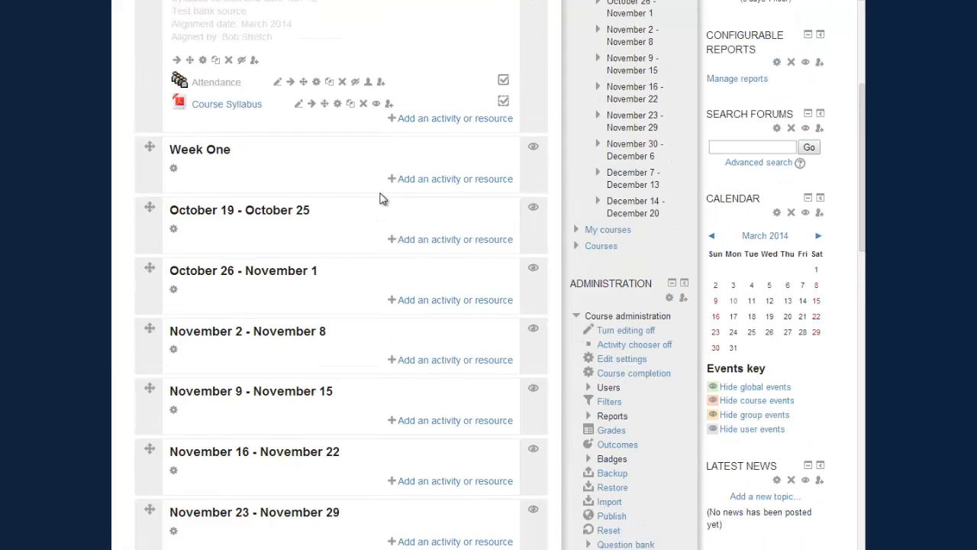
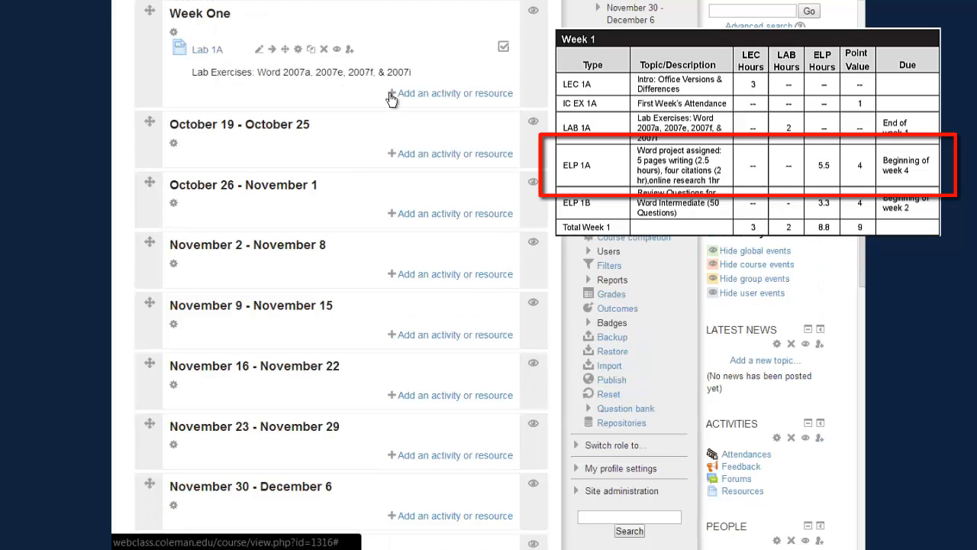
- Start a new Page resource in the Week One section
left_click(395, 96)
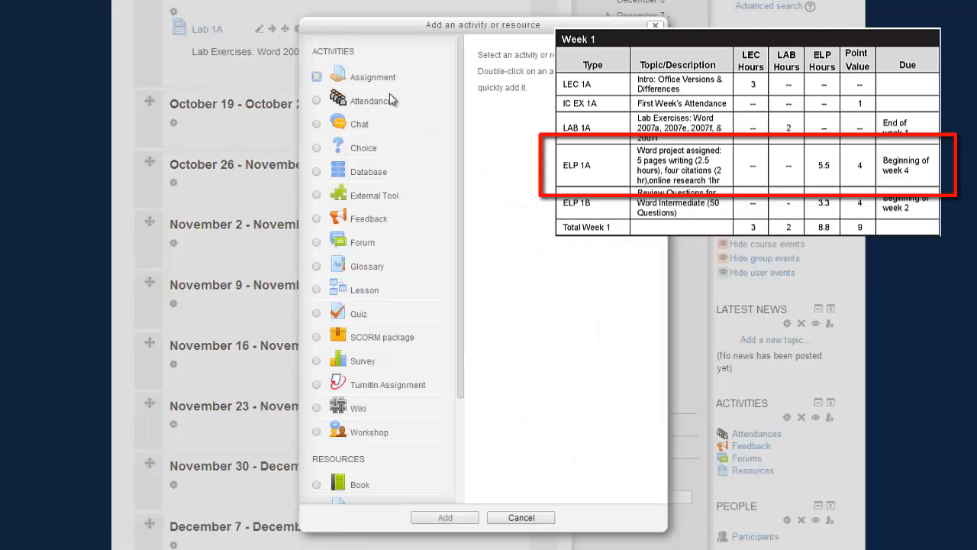
scroll(375, 205, "down", 3)
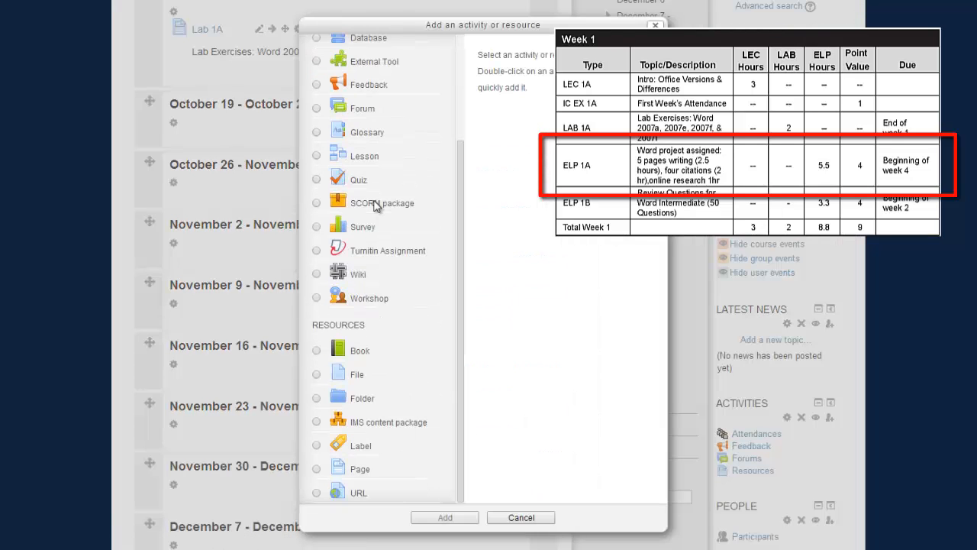
left_click(318, 469)
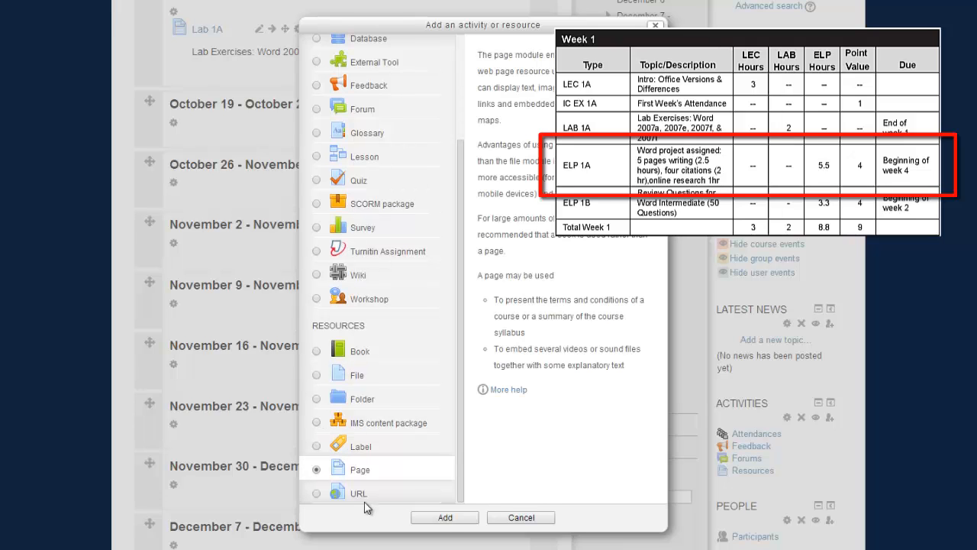
left_click(446, 518)
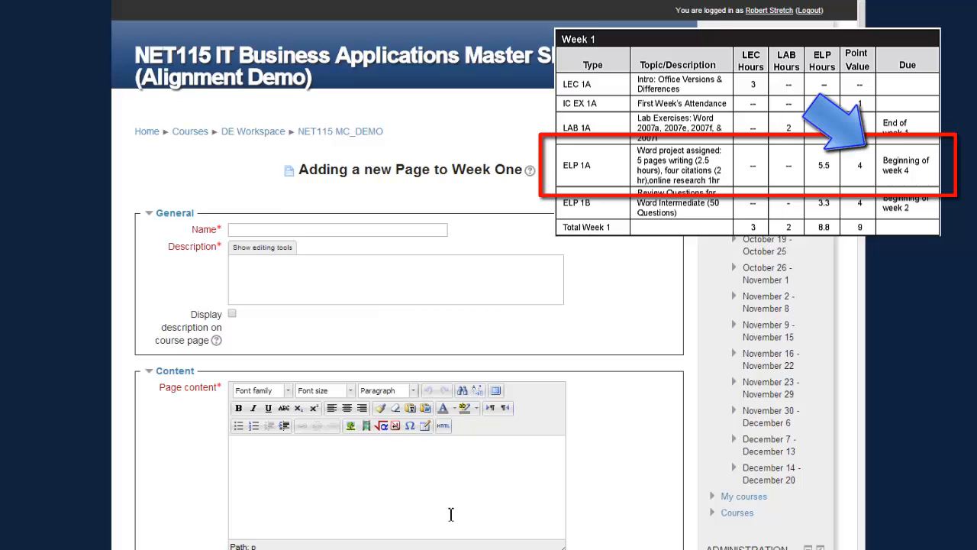
- Name the page 'ELP 1A', paste its displayed project description, add content 'Project details.', and save
left_click(297, 230)
type("ELP 1")
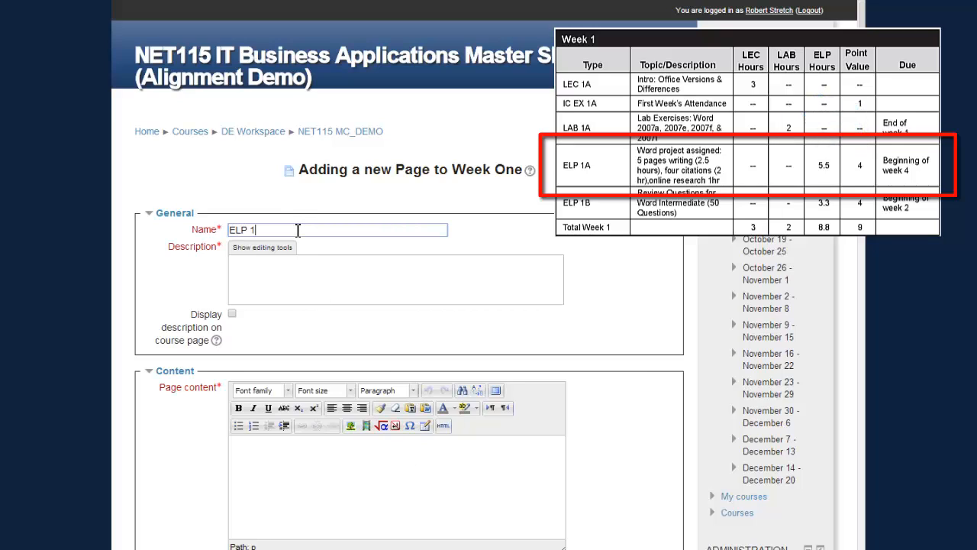
type("A")
left_click(255, 266)
type("Word project assigned: 5 pages writing (2.5 hours), four citations (2 hr),online research 1hr Due: Beginning of Week 4")
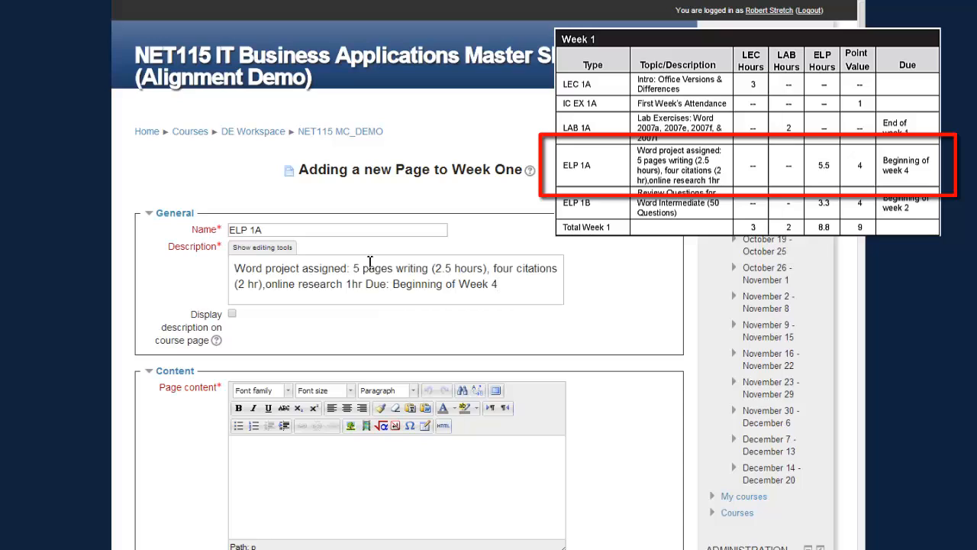
left_click(232, 313)
left_click(262, 463)
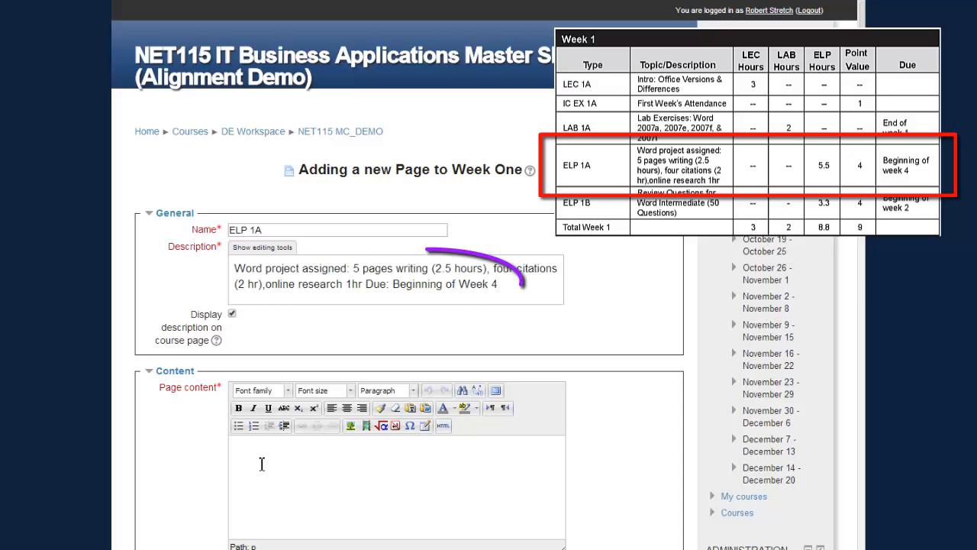
type("Project de")
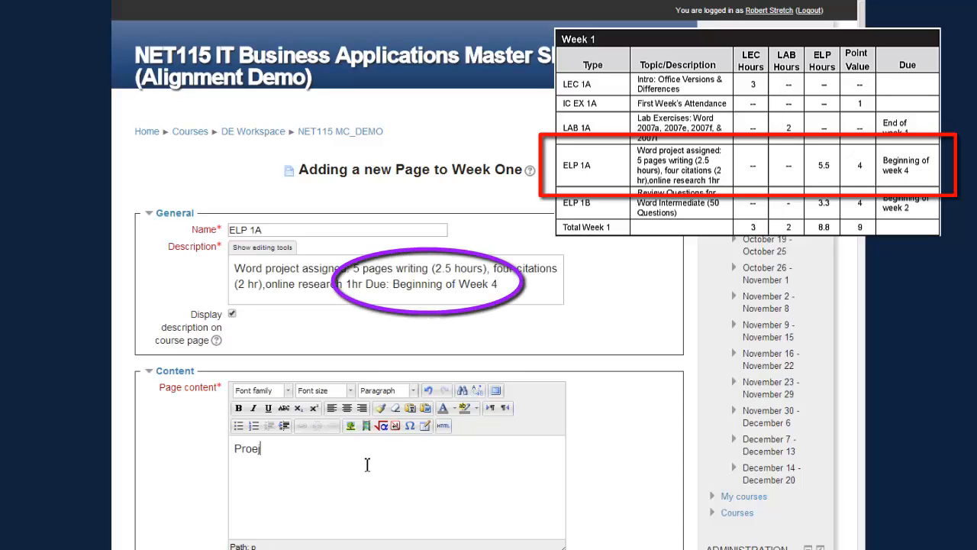
type("tails.")
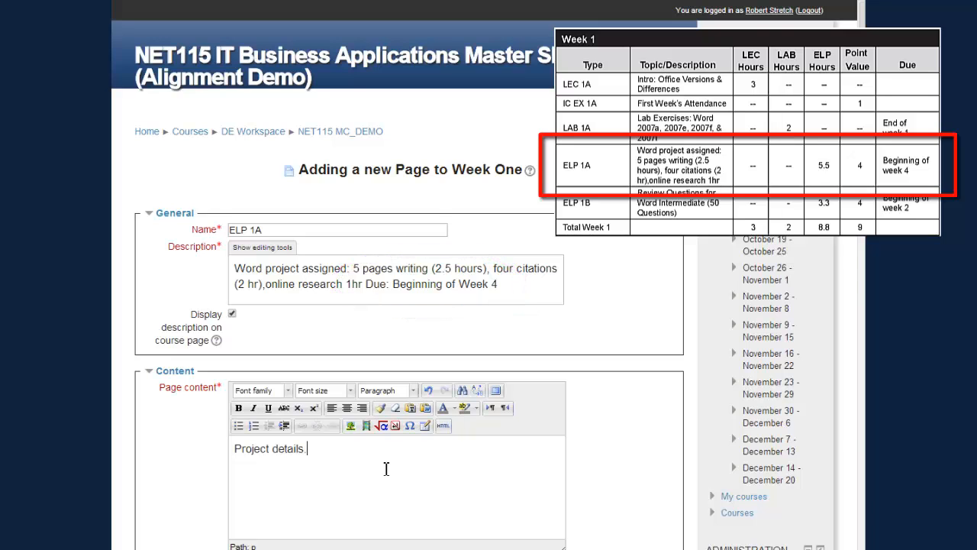
scroll(385, 469, "down", 3)
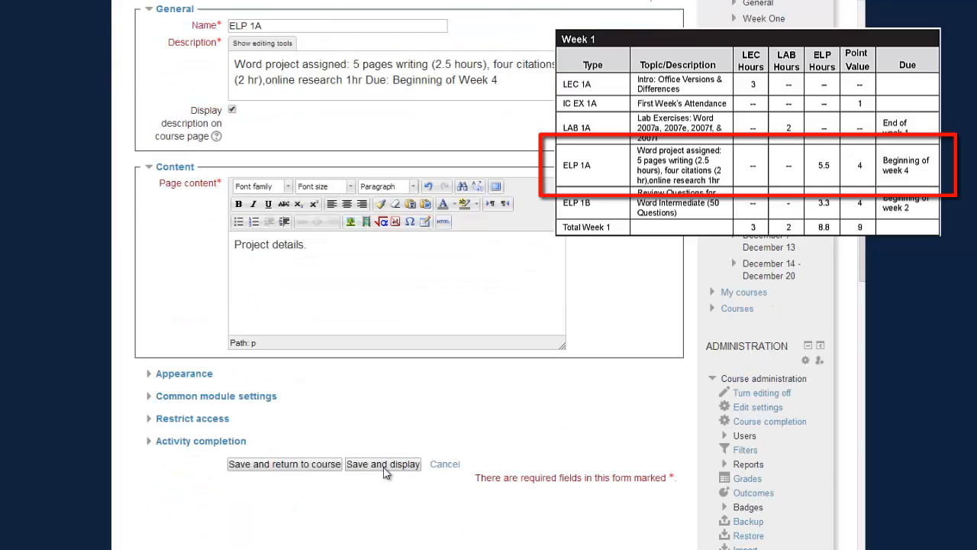
left_click(305, 466)
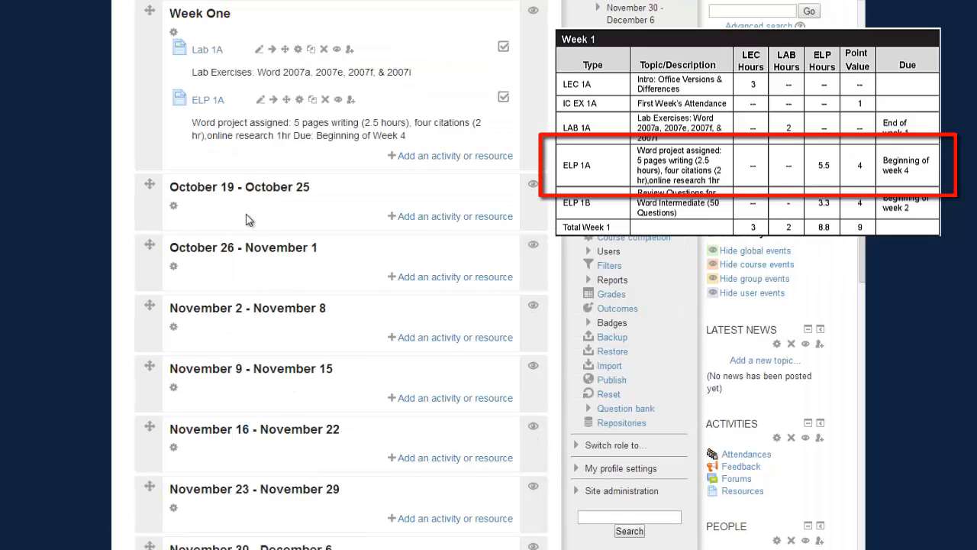
- Replace the default November 2 - November 8 section name with the custom name 'Week 4'
left_click(173, 328)
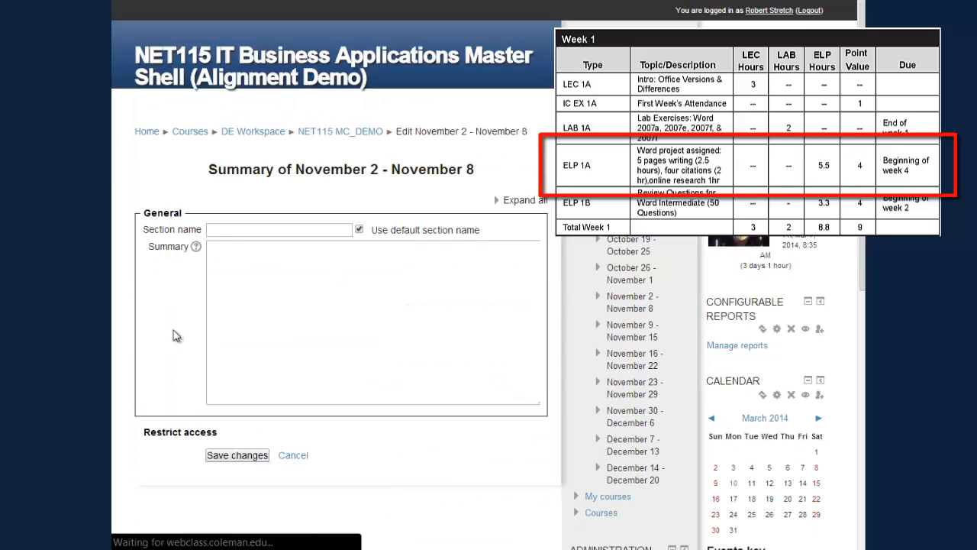
left_click(359, 230)
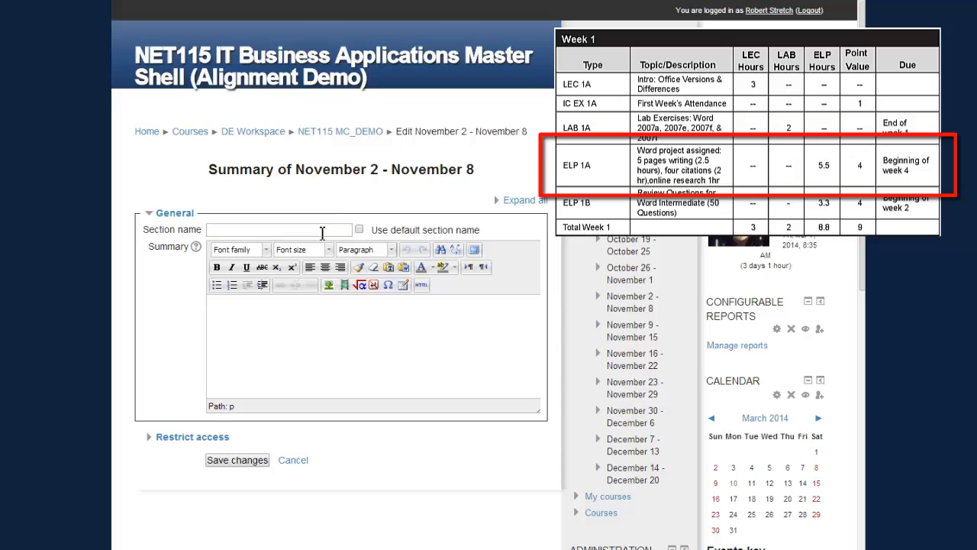
left_click(319, 232)
type("Week 4")
left_click(230, 461)
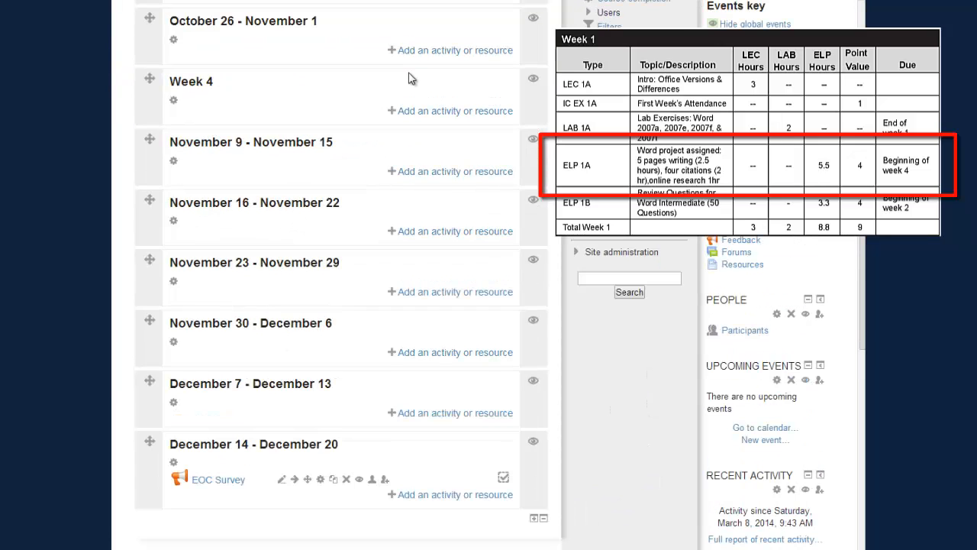
- Create assignment 'ELP 1A' in Week 4, with displayed description 'Assigned in Week One', and save
left_click(391, 113)
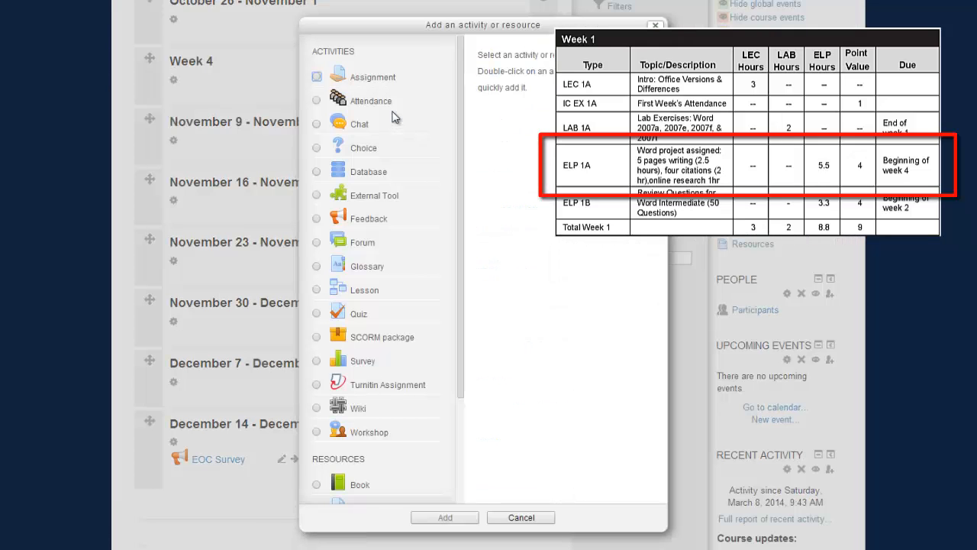
left_click(317, 77)
left_click(428, 519)
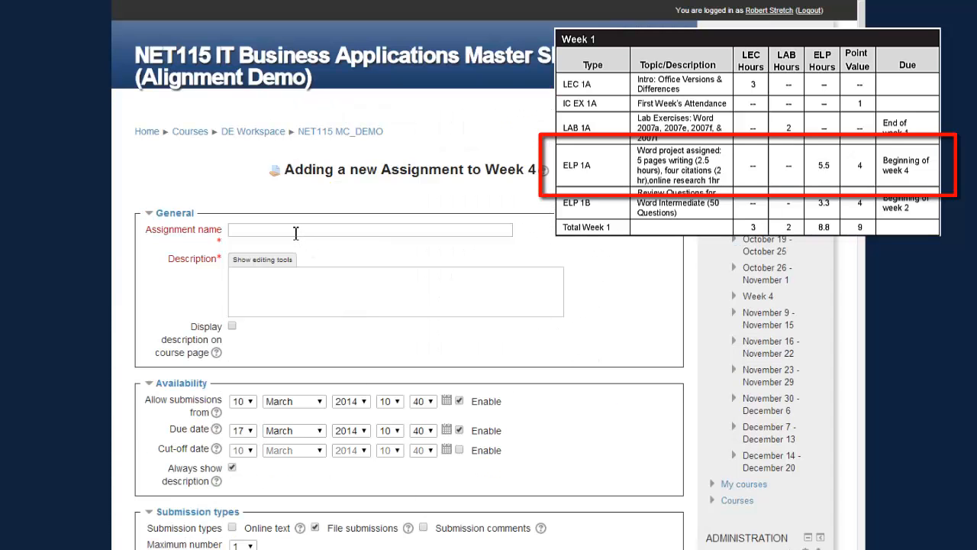
left_click(296, 231)
type("ELP 1A")
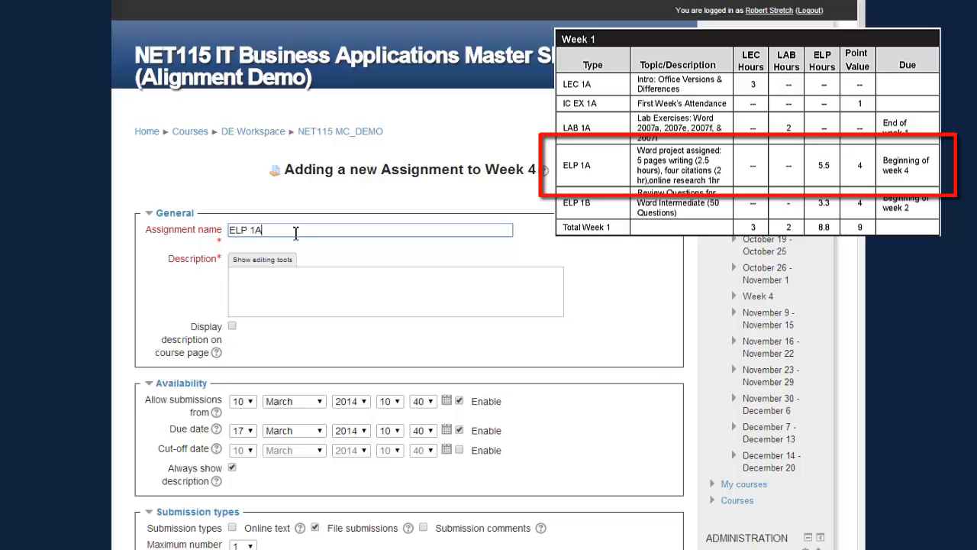
left_click(276, 281)
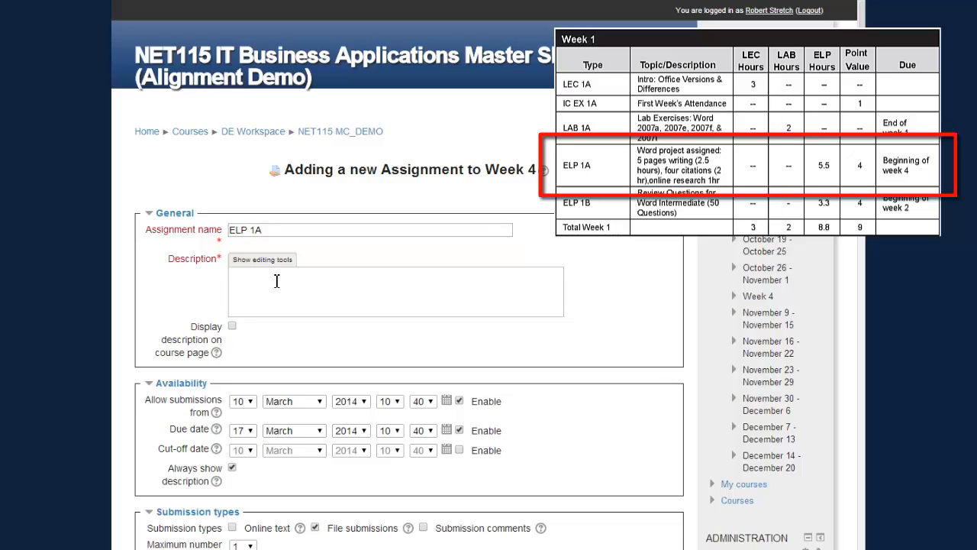
type("Assigned in Week One.")
left_click(233, 327)
scroll(285, 408, "down", 3)
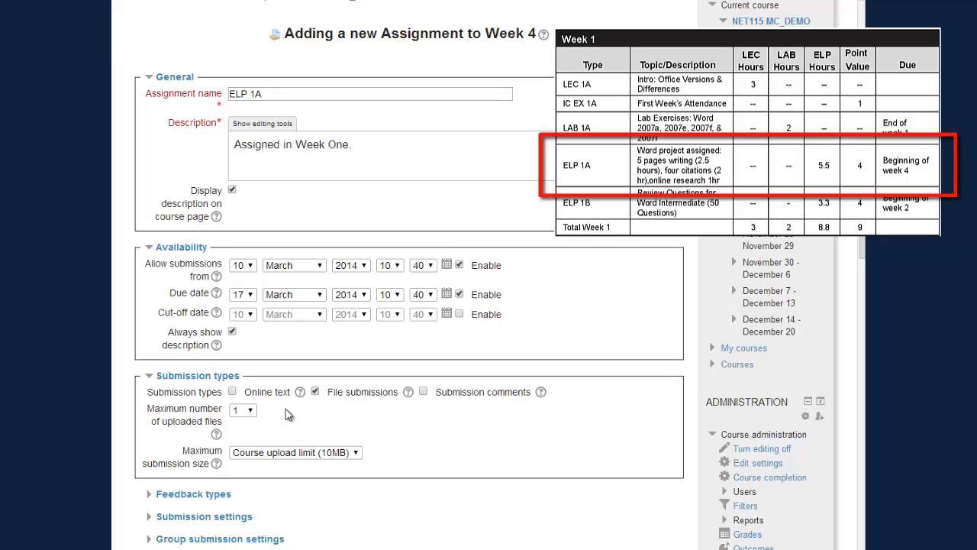
scroll(289, 414, "down", 3)
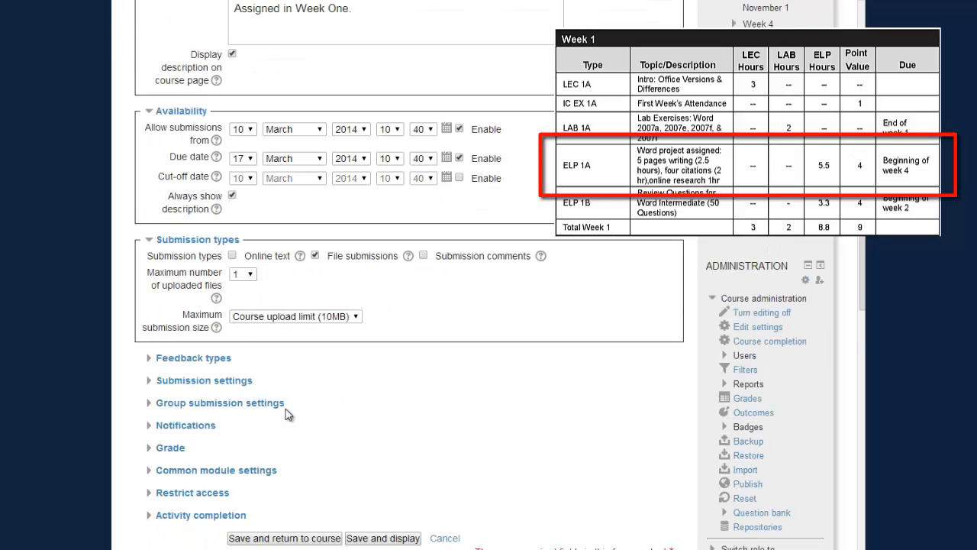
scroll(288, 414, "down", 2)
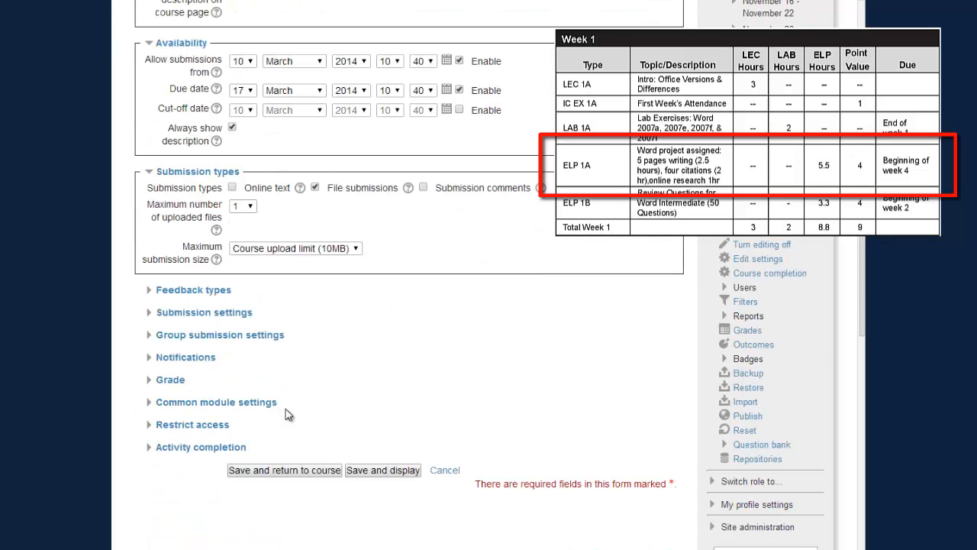
left_click(269, 470)
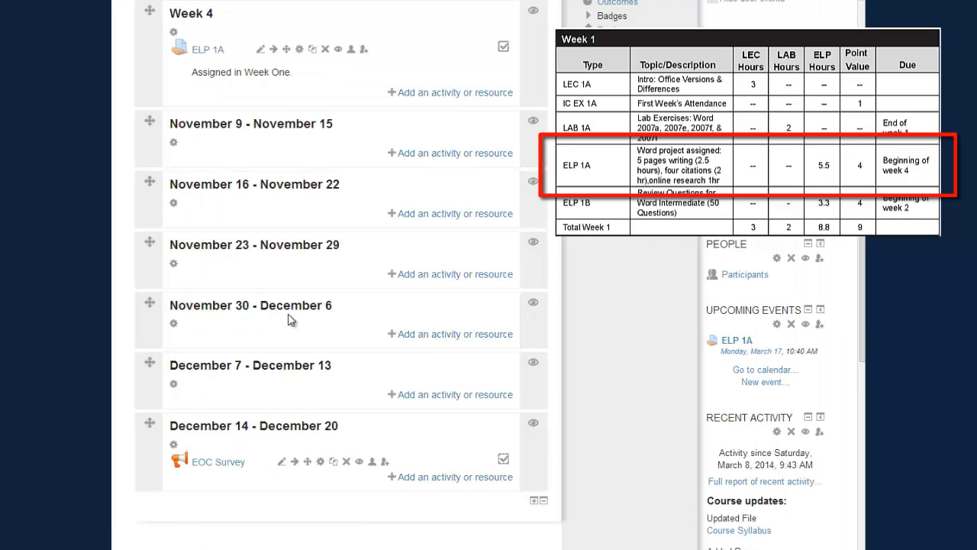
- Set the ELP 1A assignment's maximum grade to 4 in its Grade settings and save
left_click(300, 51)
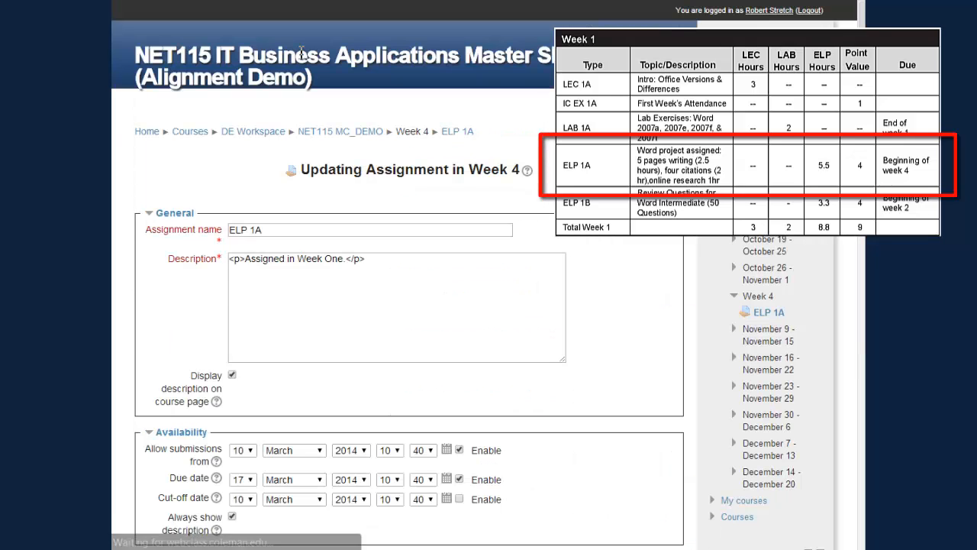
scroll(304, 266, "down", 3)
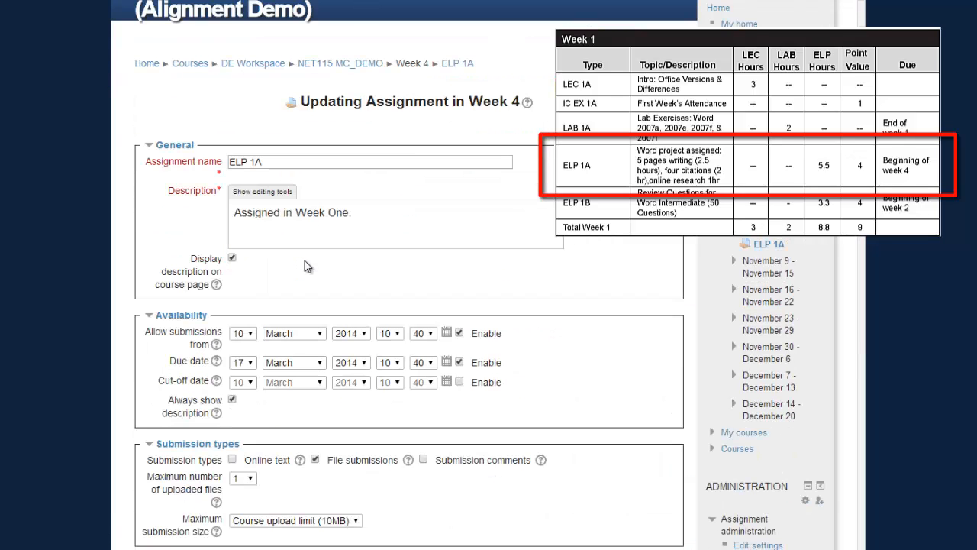
scroll(304, 266, "down", 2)
scroll(304, 266, "down", 2)
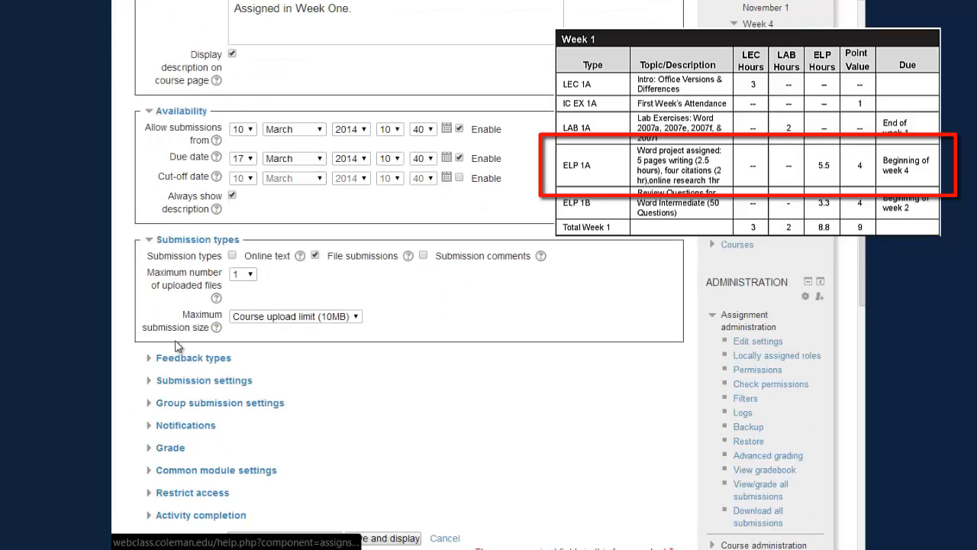
left_click(167, 447)
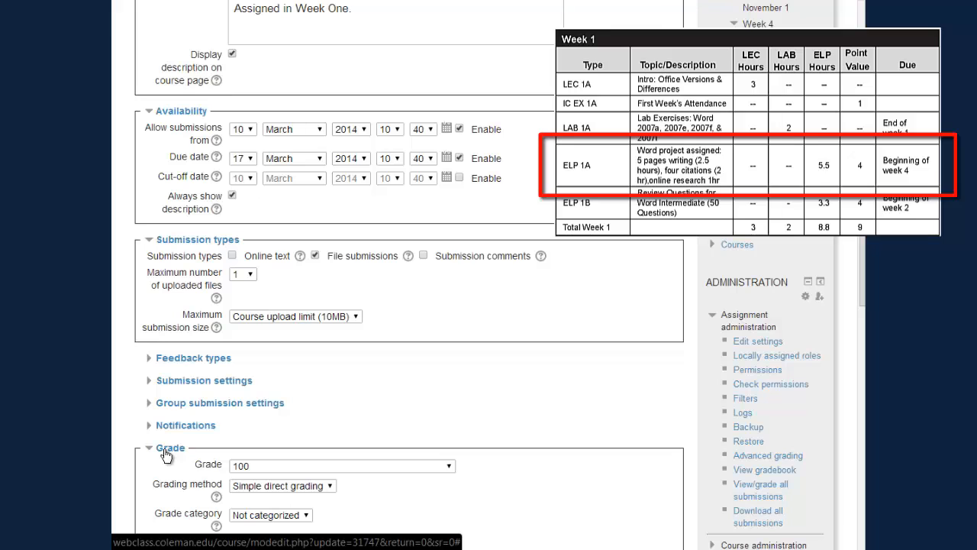
left_click(448, 466)
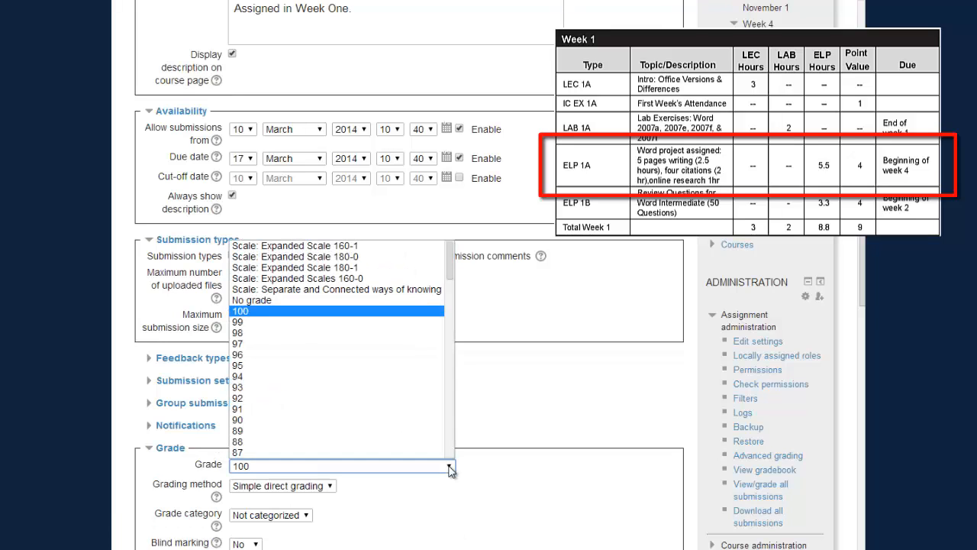
left_click_drag(447, 265, 449, 449)
left_click(403, 420)
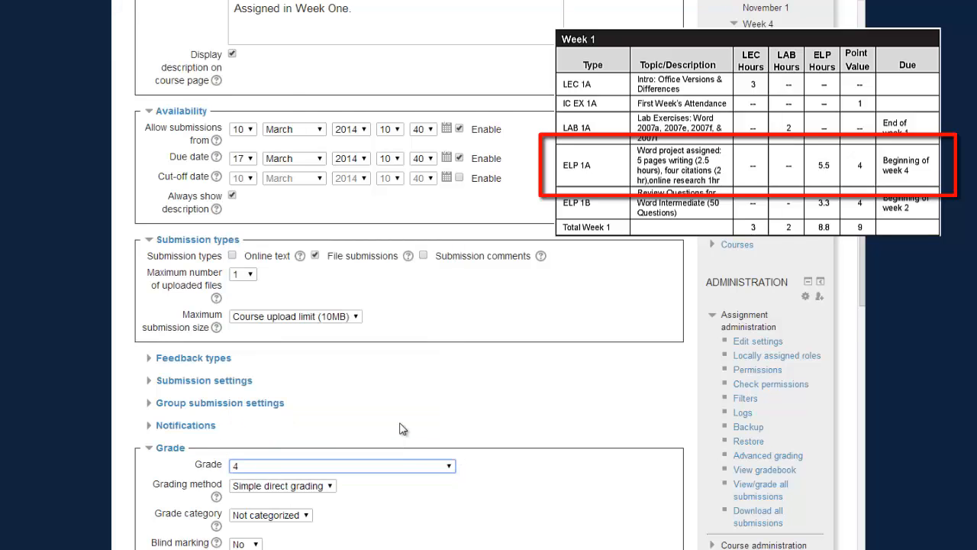
scroll(498, 434, "down", 2)
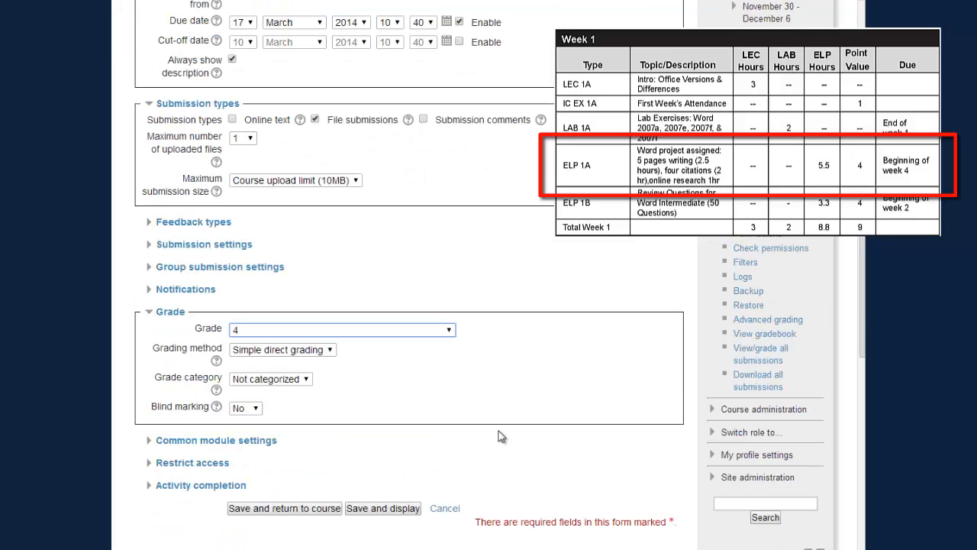
left_click(284, 509)
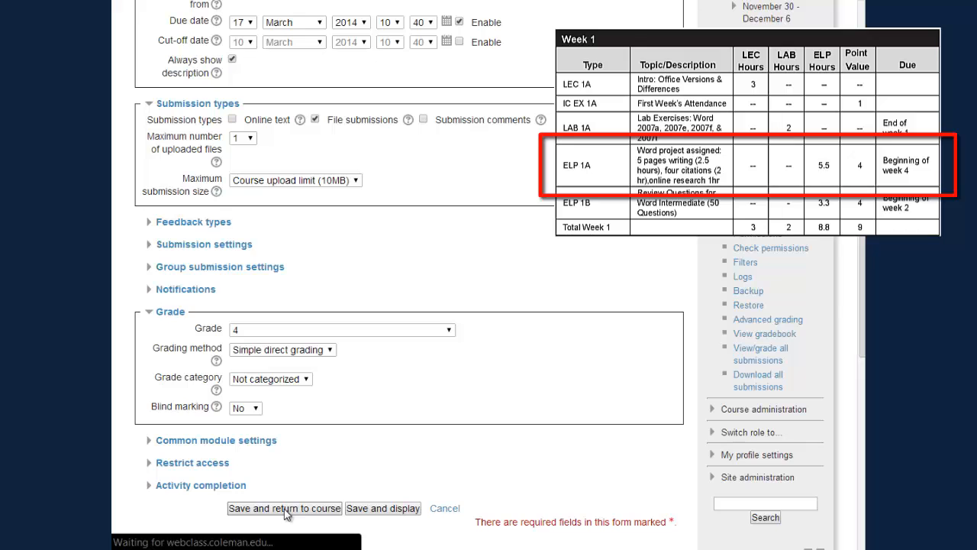
scroll(409, 368, "up", 4)
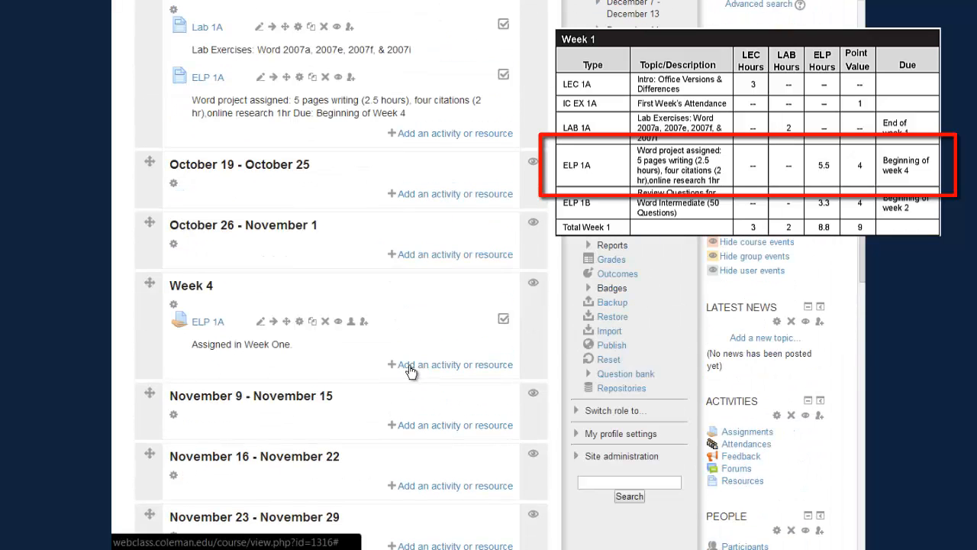
scroll(447, 361, "up", 3)
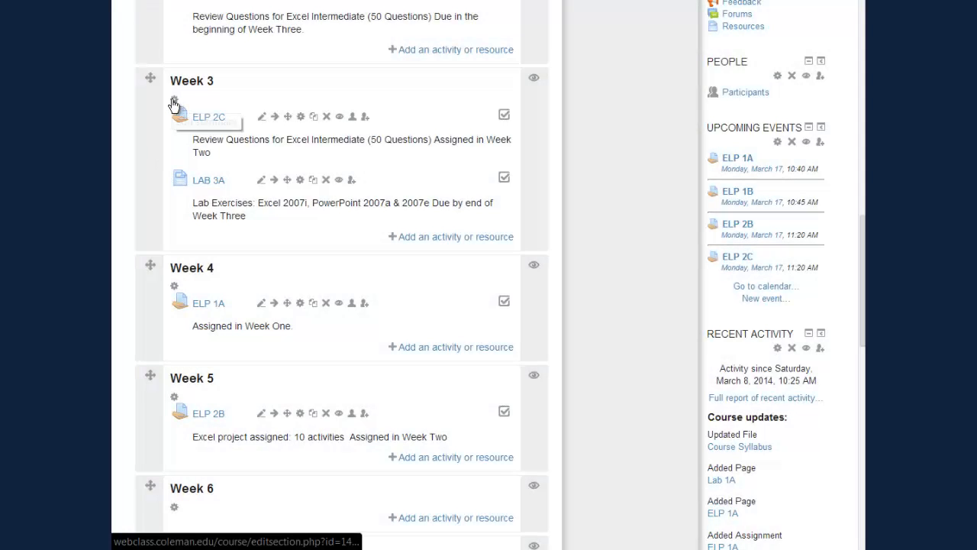
- Paste the ELP3A PowerPoint training manual reading note into Week 3's summary and save
left_click(174, 102)
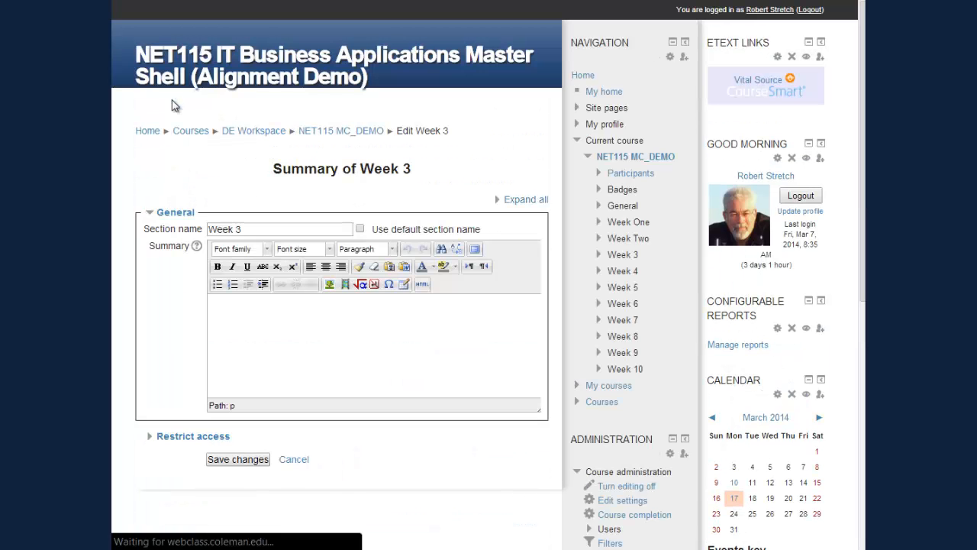
left_click(263, 318)
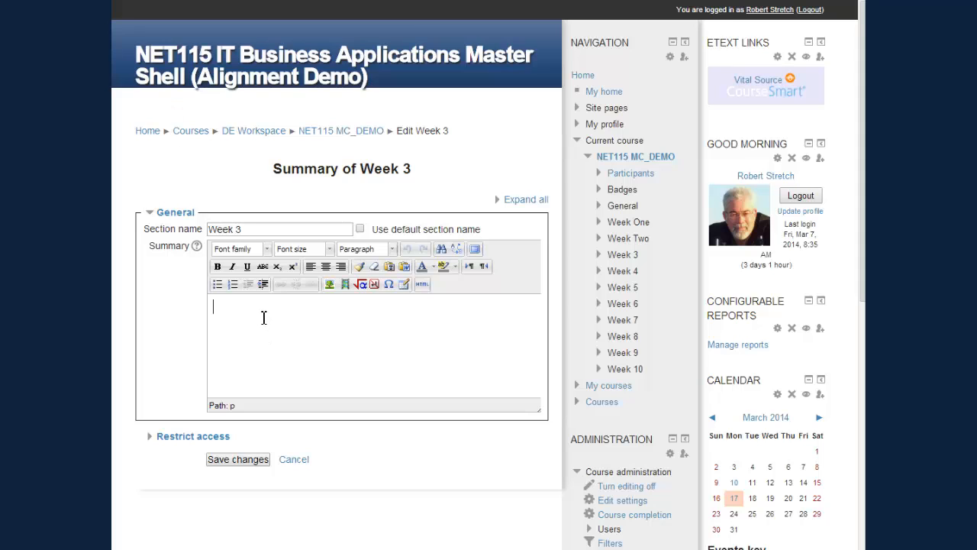
type("ELP3A Read: Referencing PowerPoint training manual: 87 pages (30 pages 1hr)")
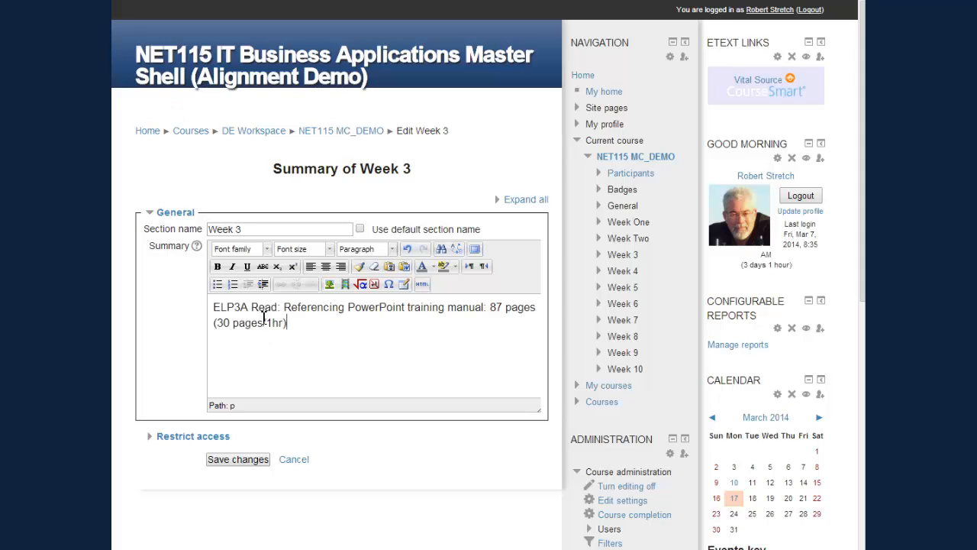
left_click(239, 459)
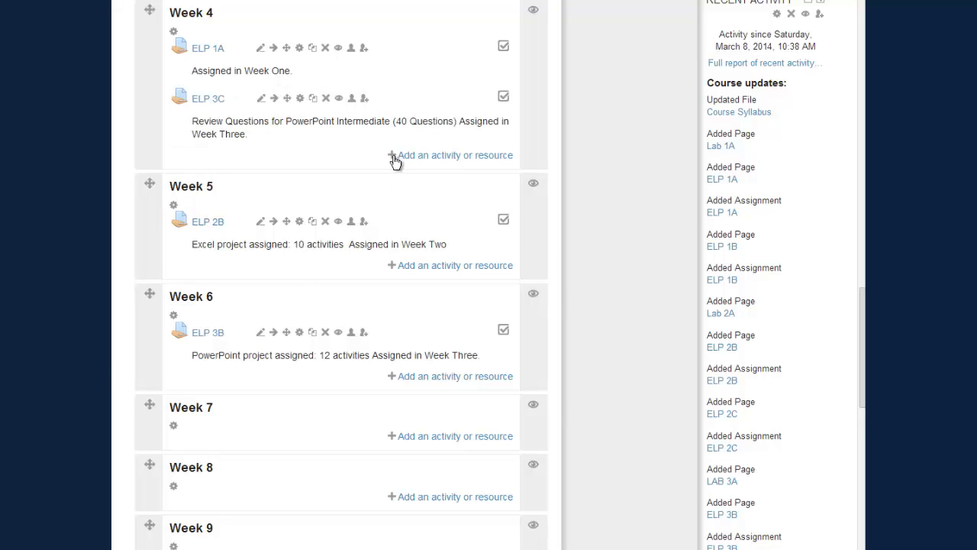
- Add quiz 'IC EX 4A Quiz 1' to Week 4 with description '(no points)' and save
left_click(394, 156)
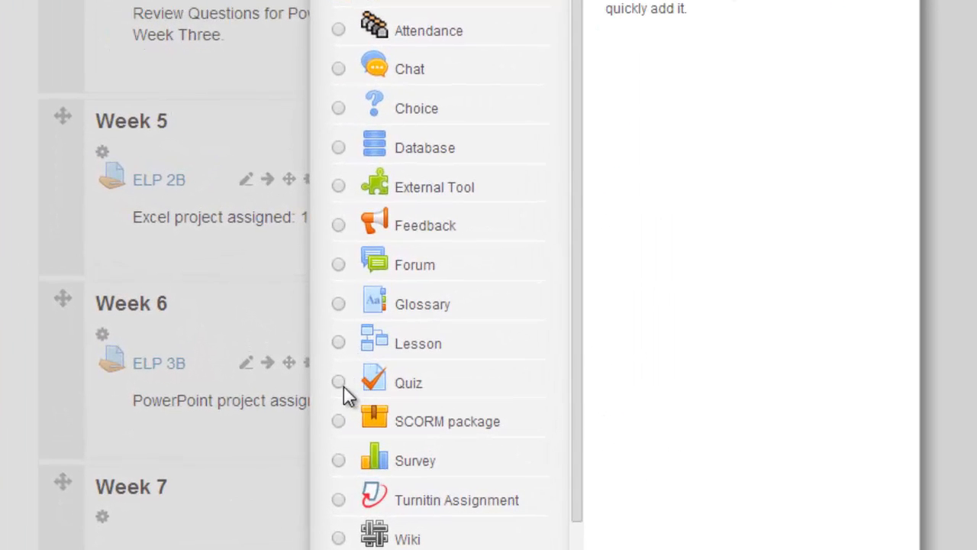
left_click(342, 384)
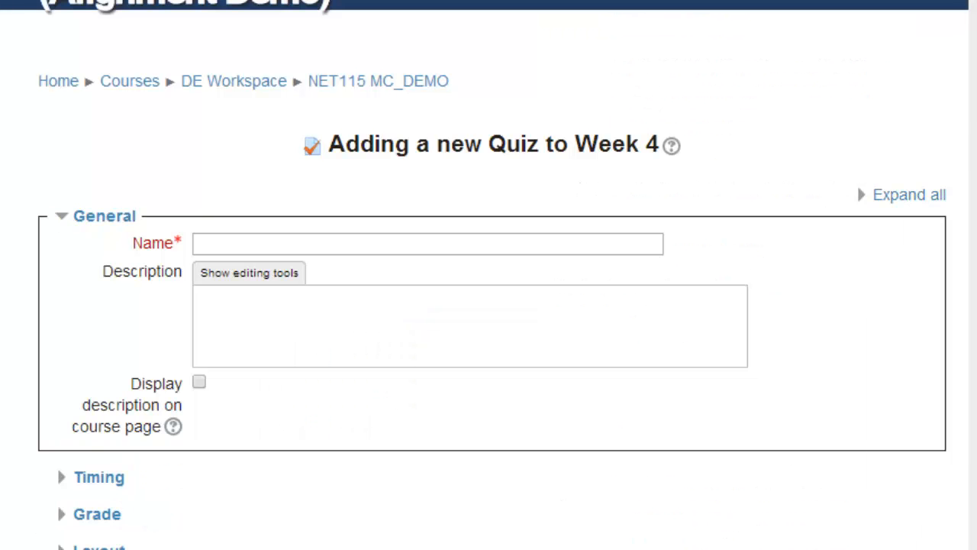
left_click(253, 247)
type("IC EX 4A")
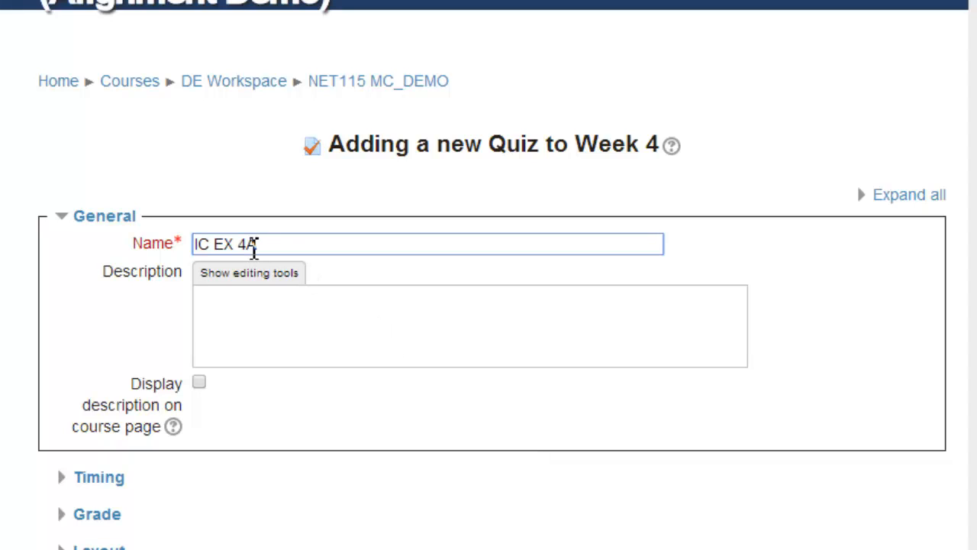
type(" Quiz 1")
left_click(243, 305)
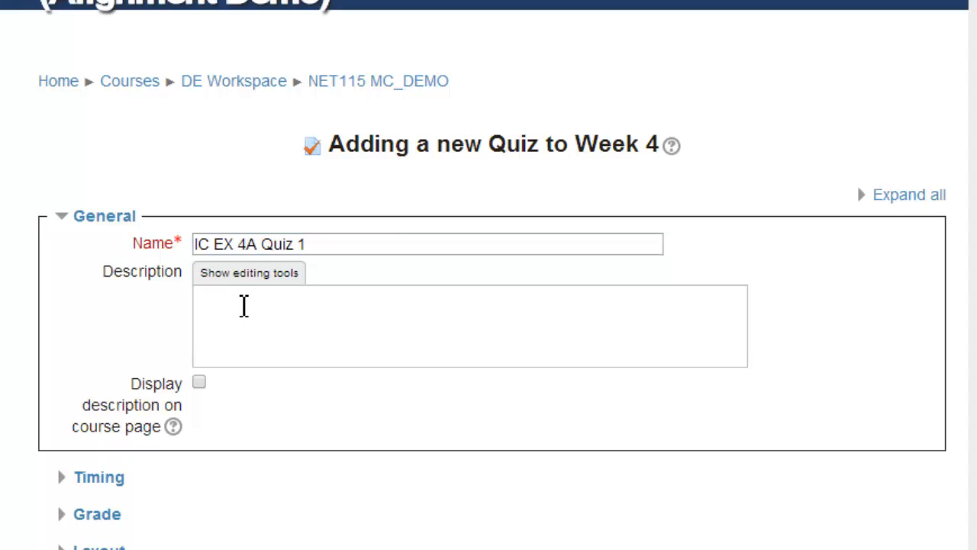
type("(no points)")
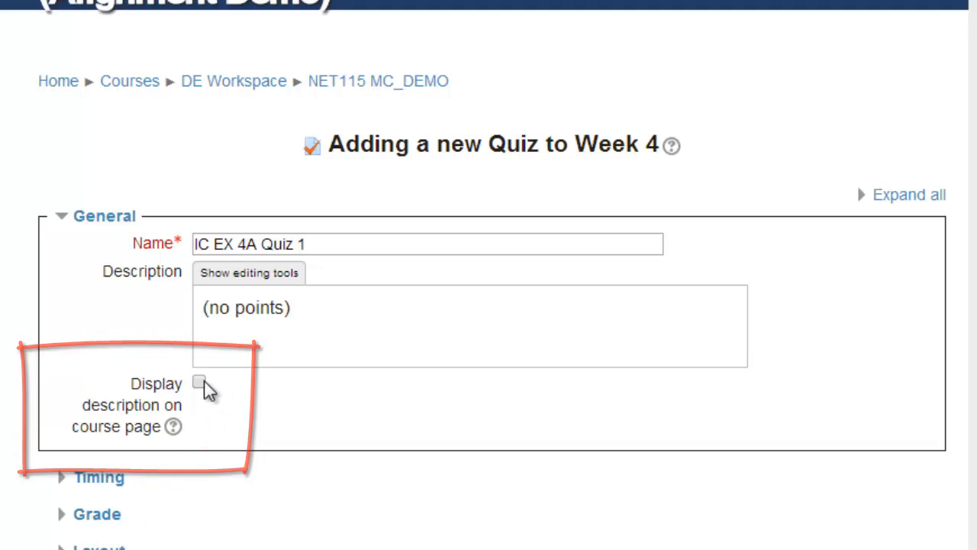
scroll(246, 446, "down", 5)
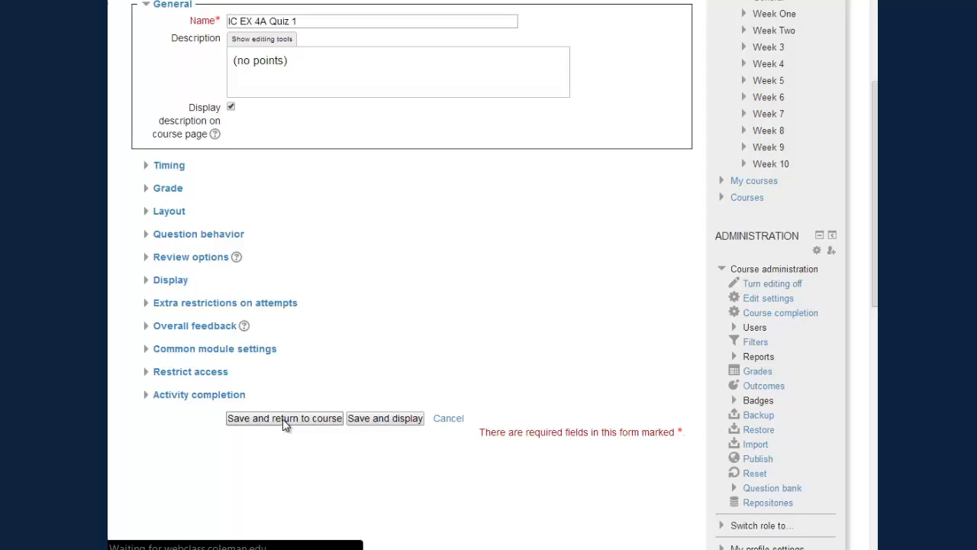
left_click(286, 545)
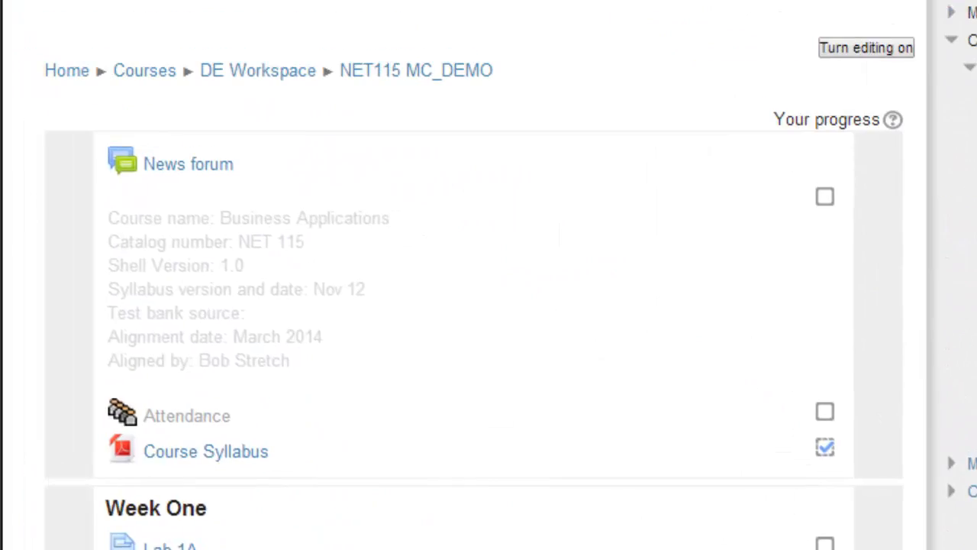
- Open the gradebook's Categories and items simple view and scroll through the grade items
left_click(407, 395)
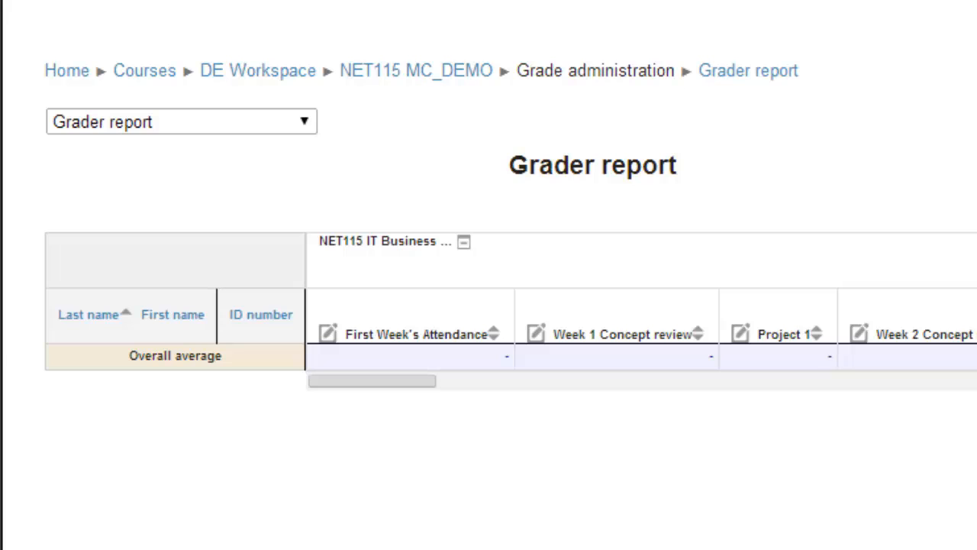
left_click(306, 123)
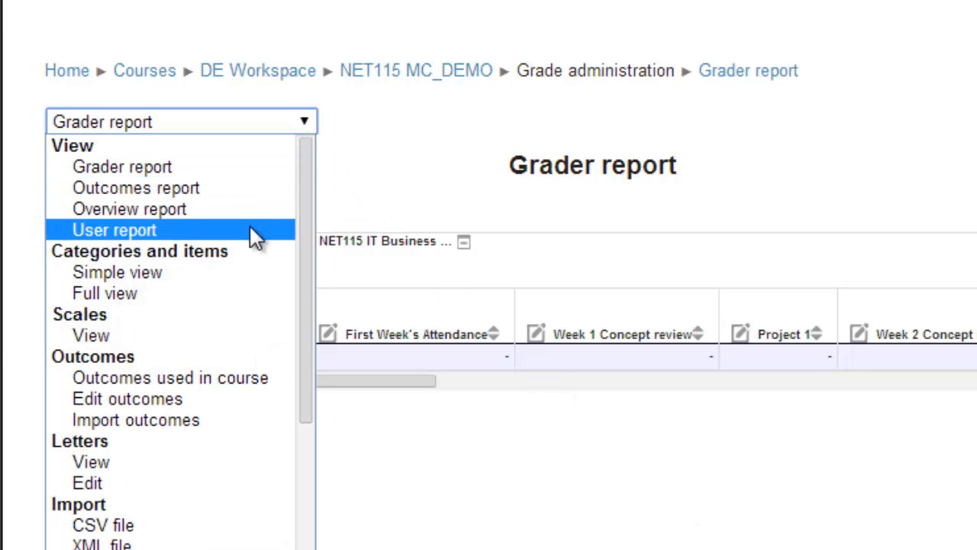
left_click(228, 273)
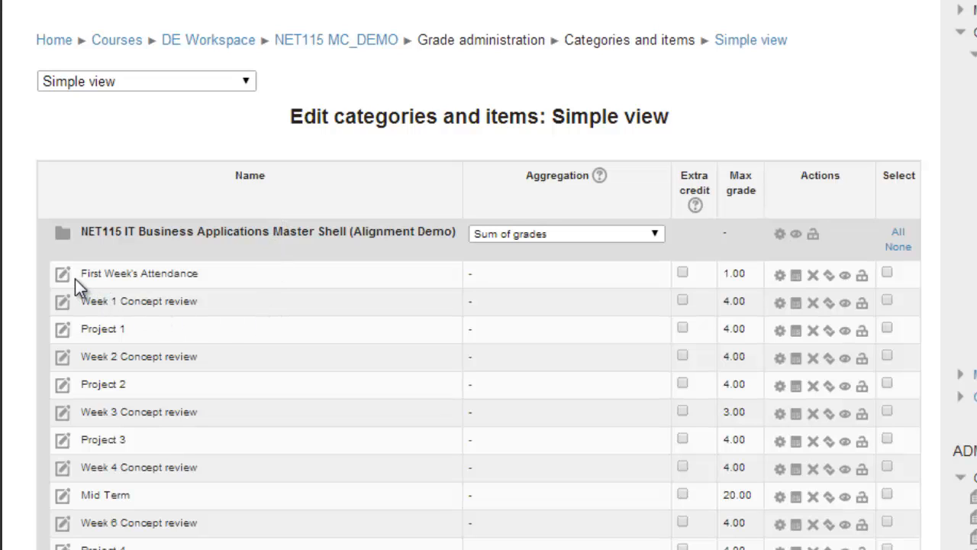
scroll(103, 375, "down", 3)
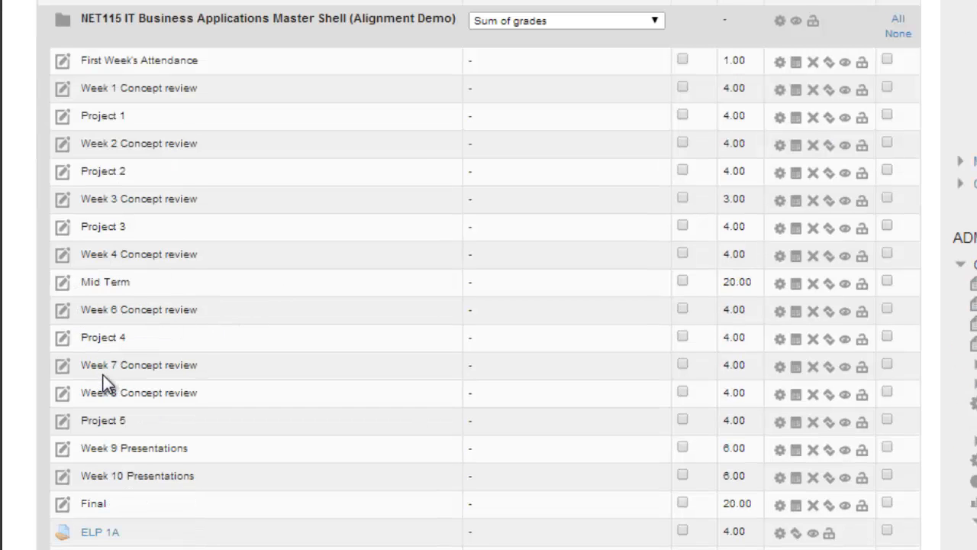
scroll(103, 375, "down", 5)
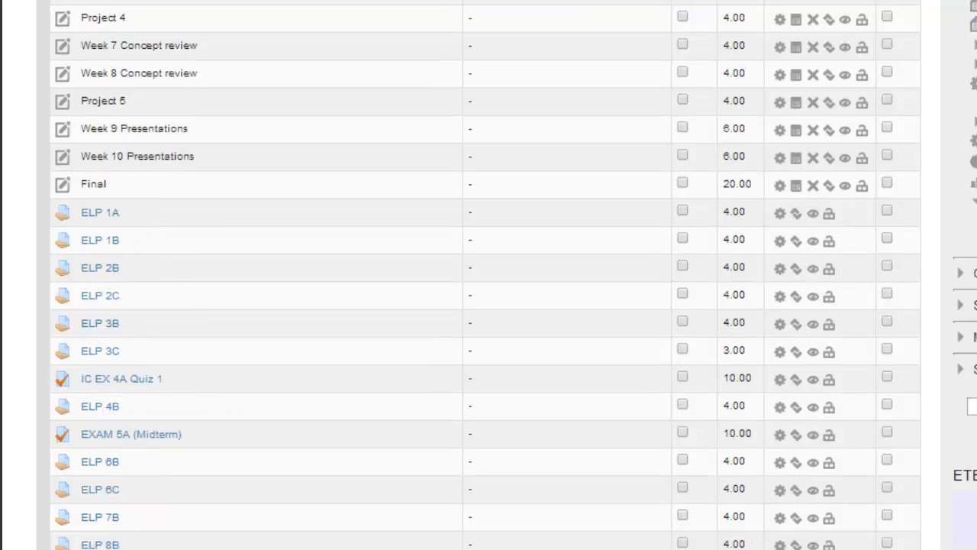
scroll(272, 203, "up", 5)
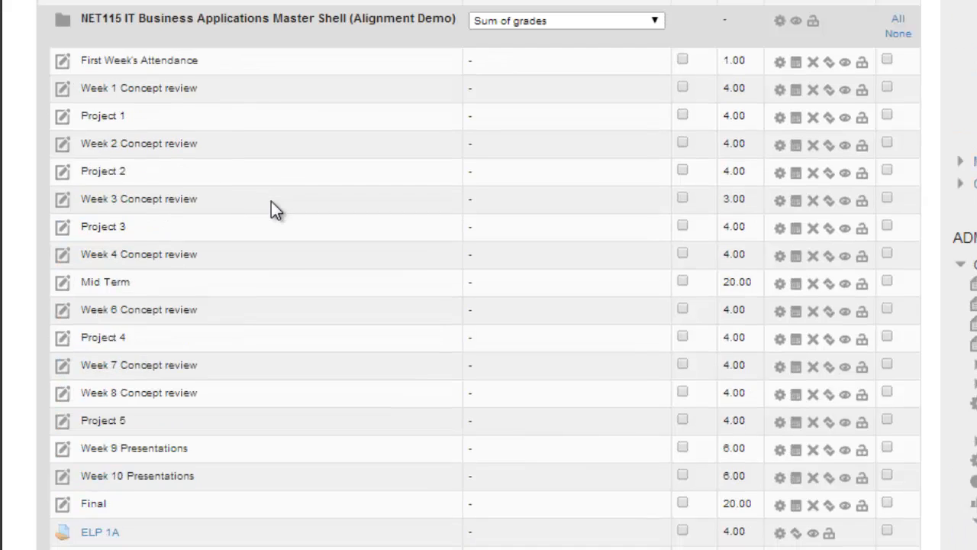
- Delete the Week 1 Concept review and Project 1 grade items from the gradebook
left_click(814, 92)
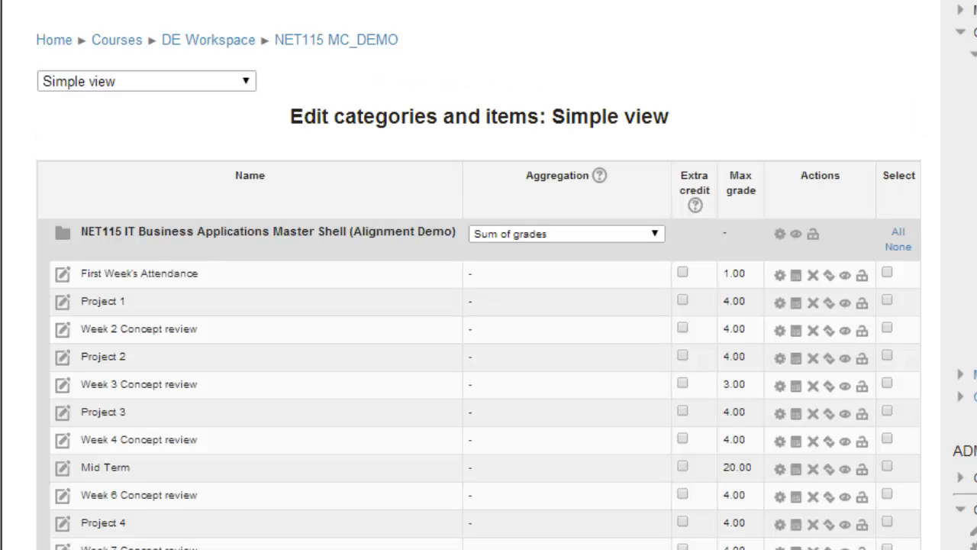
left_click(813, 305)
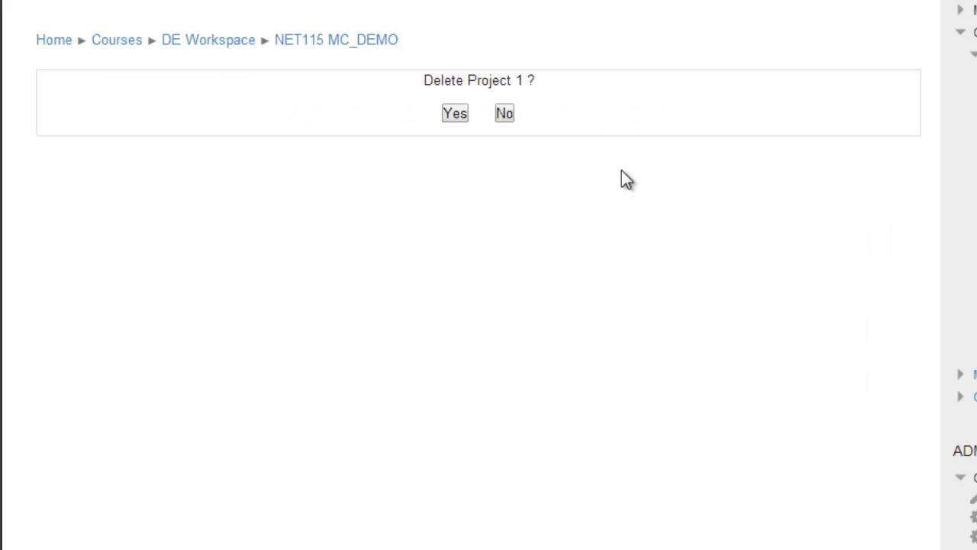
left_click(455, 114)
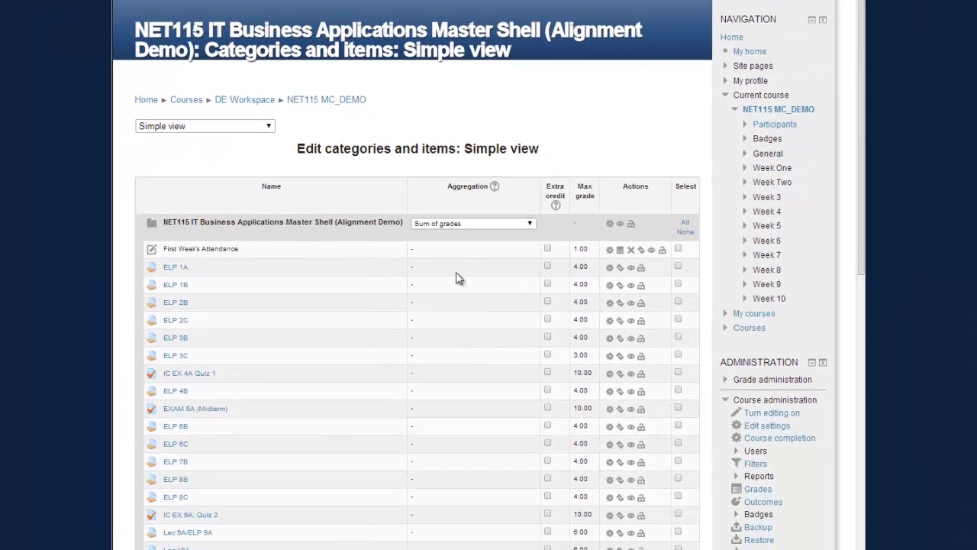
scroll(468, 276, "down", 2)
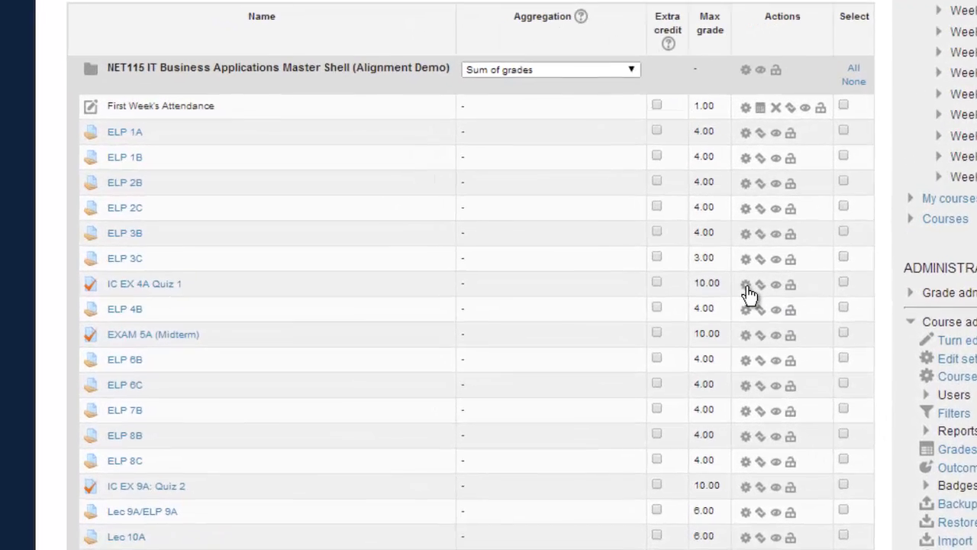
left_click(649, 253)
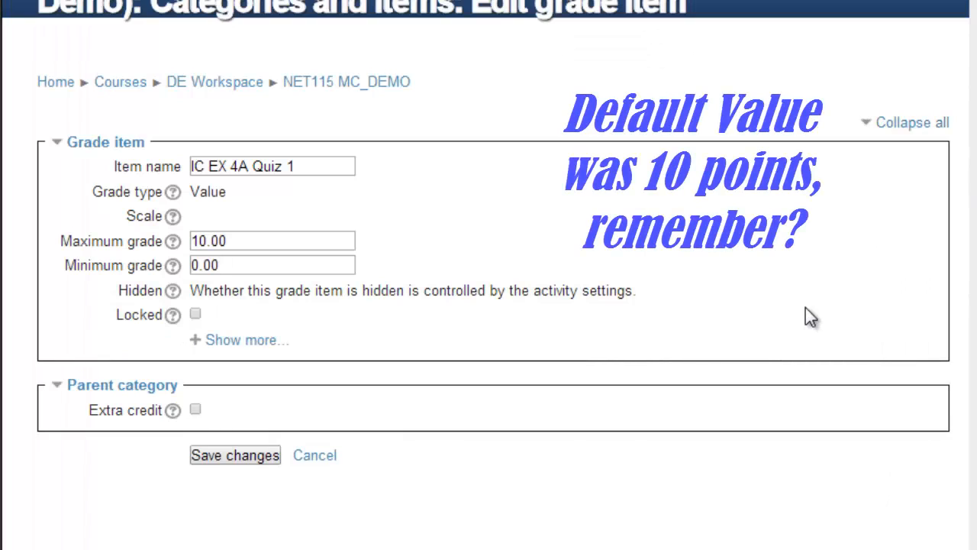
double_click(240, 239)
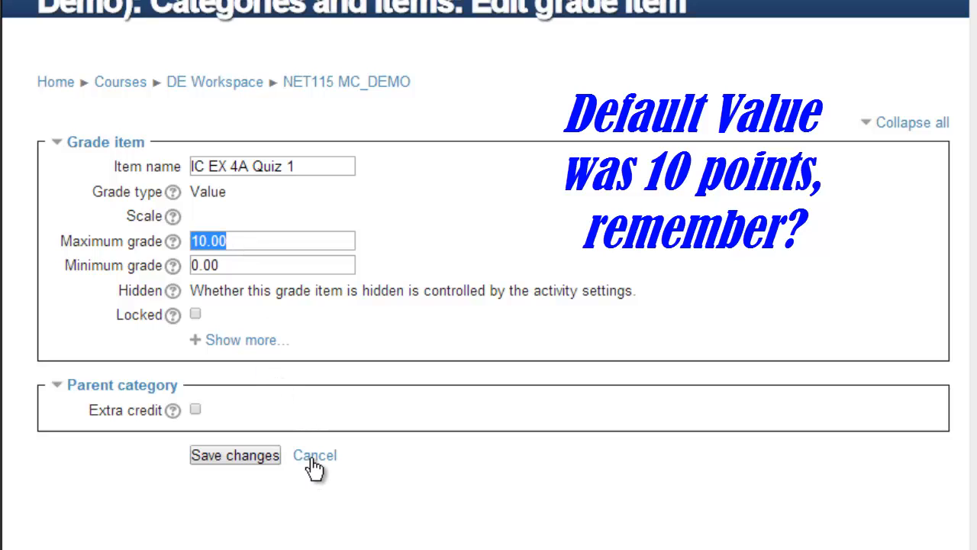
left_click(173, 242)
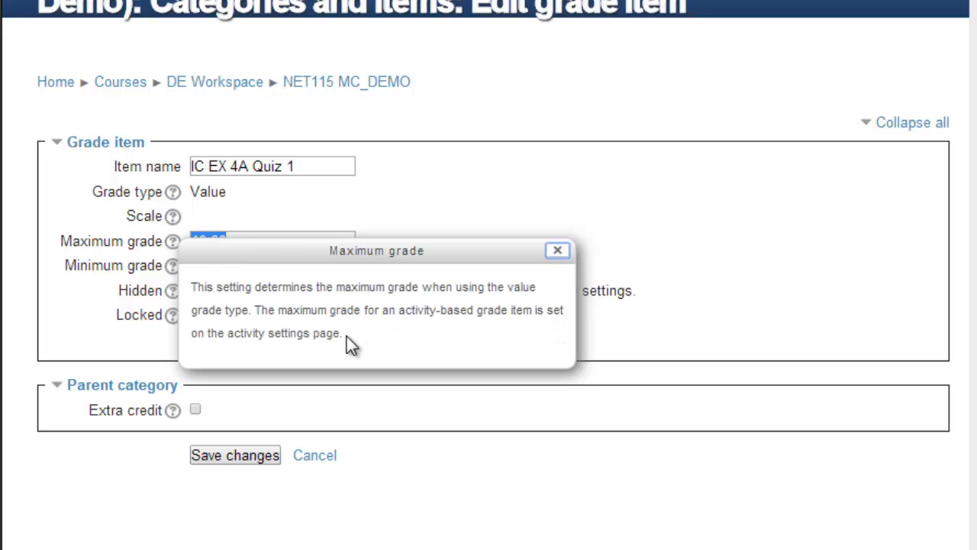
left_click(557, 251)
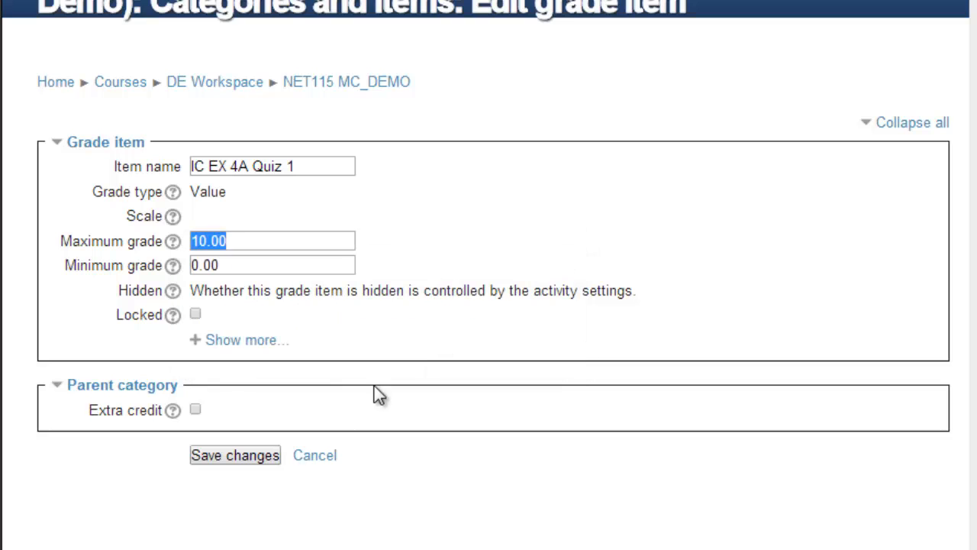
left_click(310, 457)
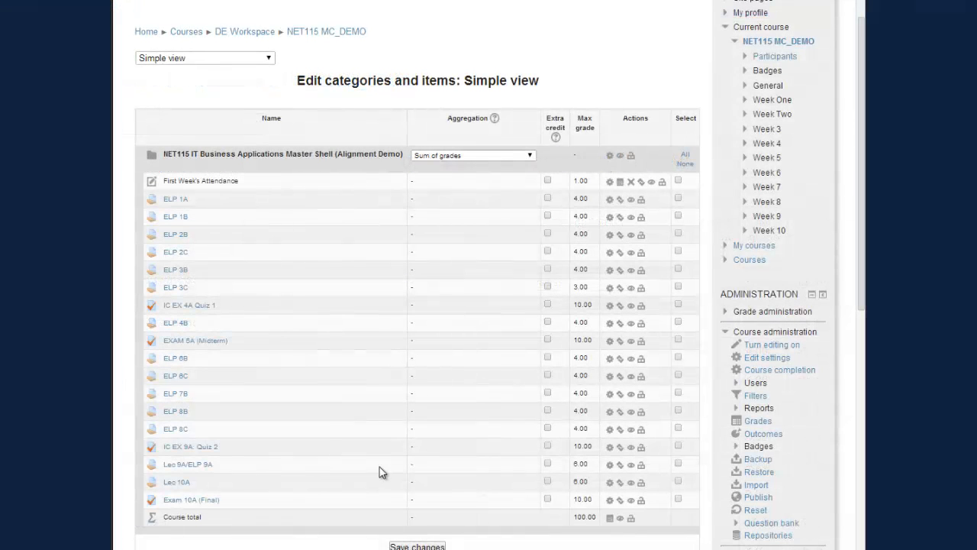
scroll(399, 538, "down", 2)
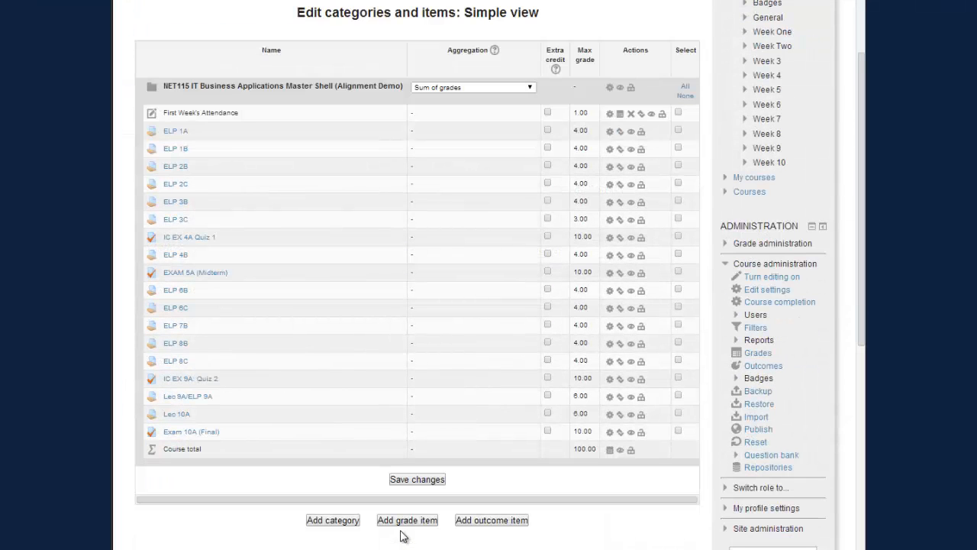
- Save the gradebook changes, then set IC EX 4A Quiz 1's maximum grade to 0.00
left_click(412, 479)
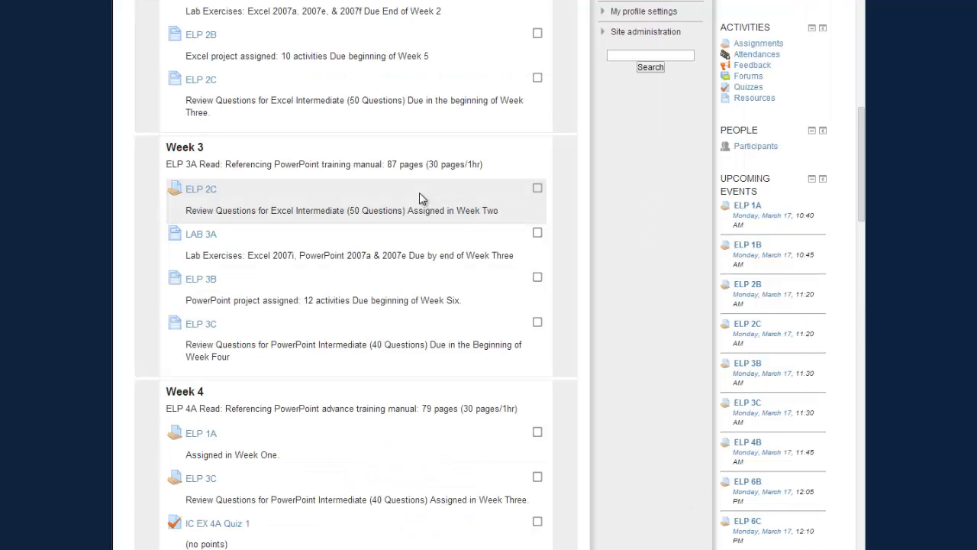
scroll(420, 196, "down", 4)
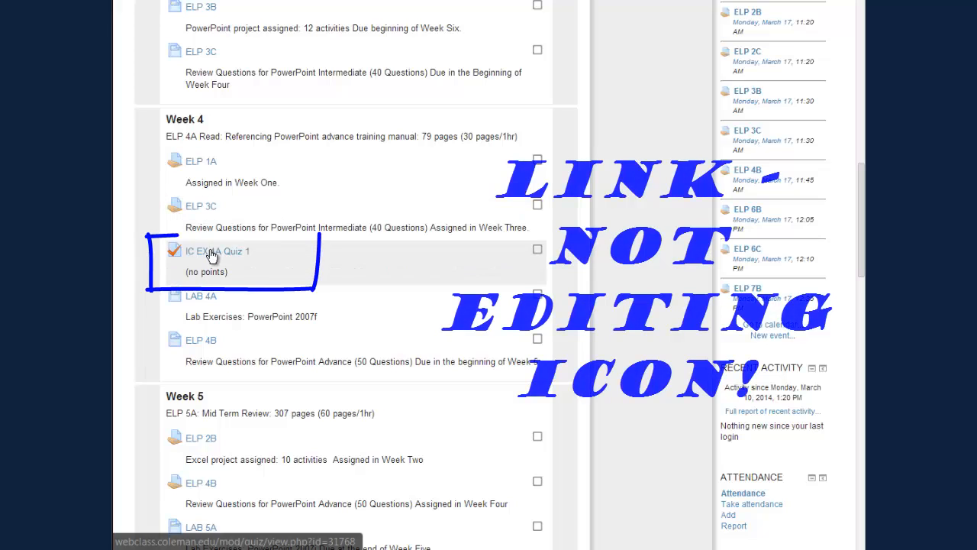
left_click(210, 251)
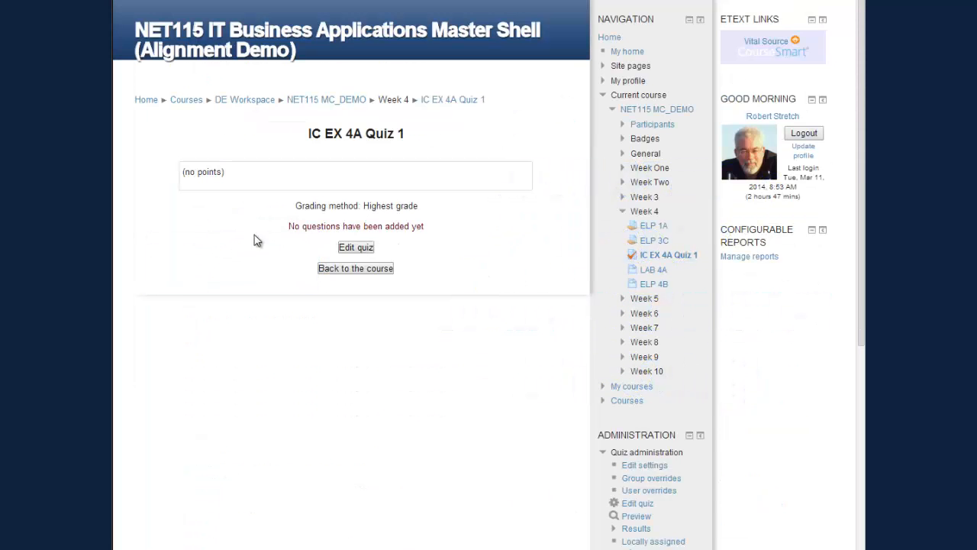
left_click(356, 248)
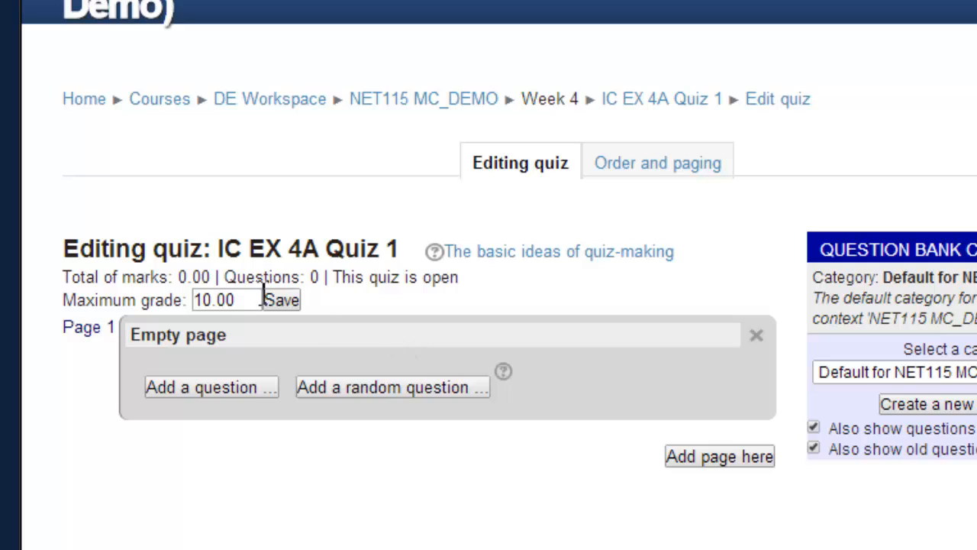
left_click(203, 300)
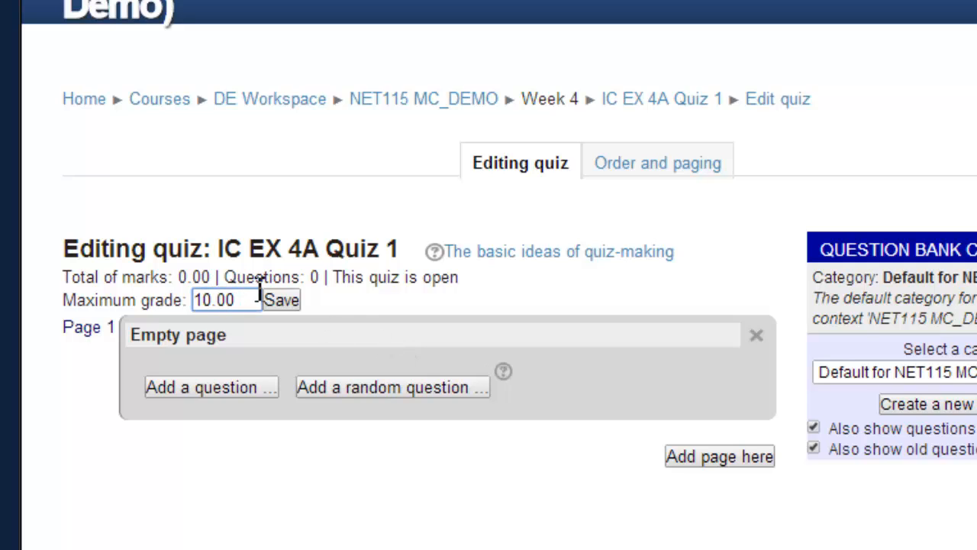
key("BackSpace")
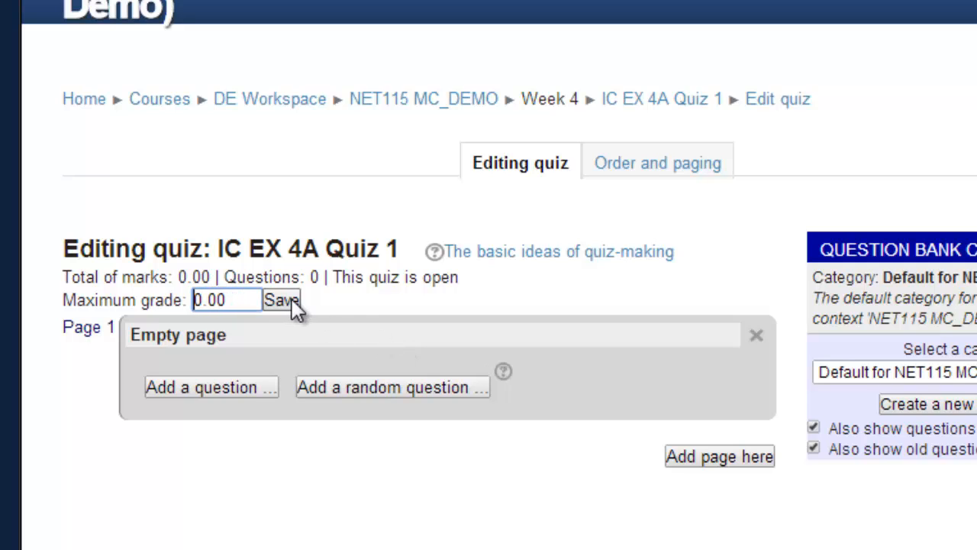
left_click(291, 302)
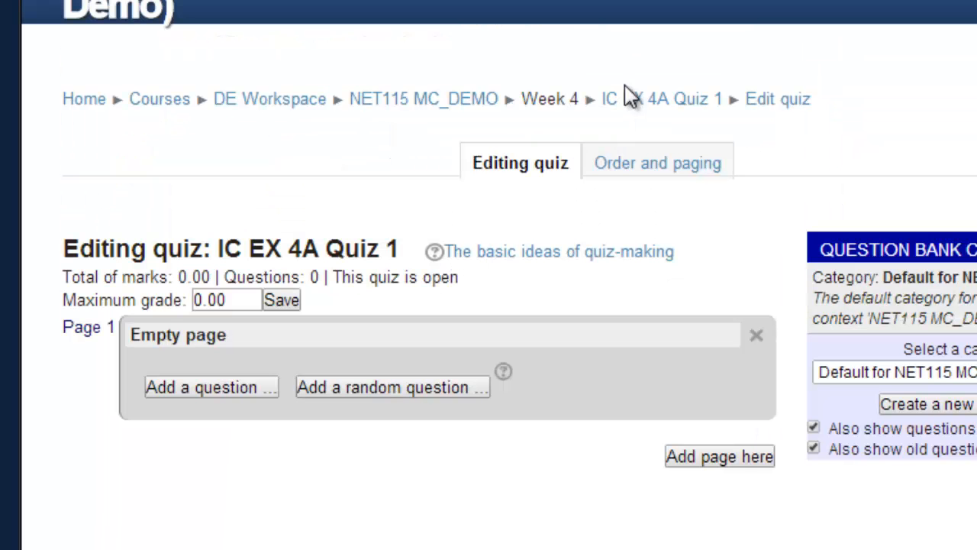
- Back on the course page, set EXAM 5A (Midterm)'s maximum grade to 20.00
left_click(480, 106)
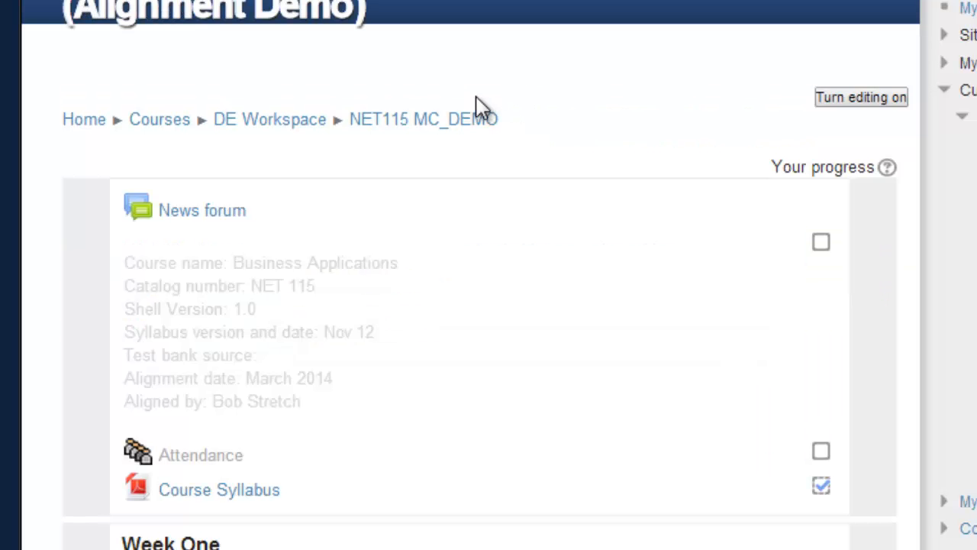
scroll(493, 328, "down", 8)
scroll(490, 336, "down", 15)
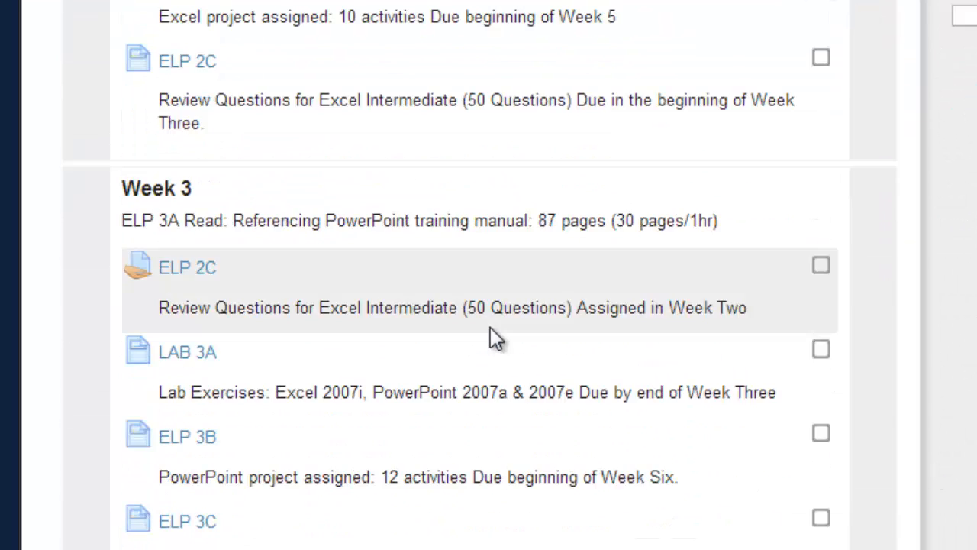
scroll(490, 331, "down", 5)
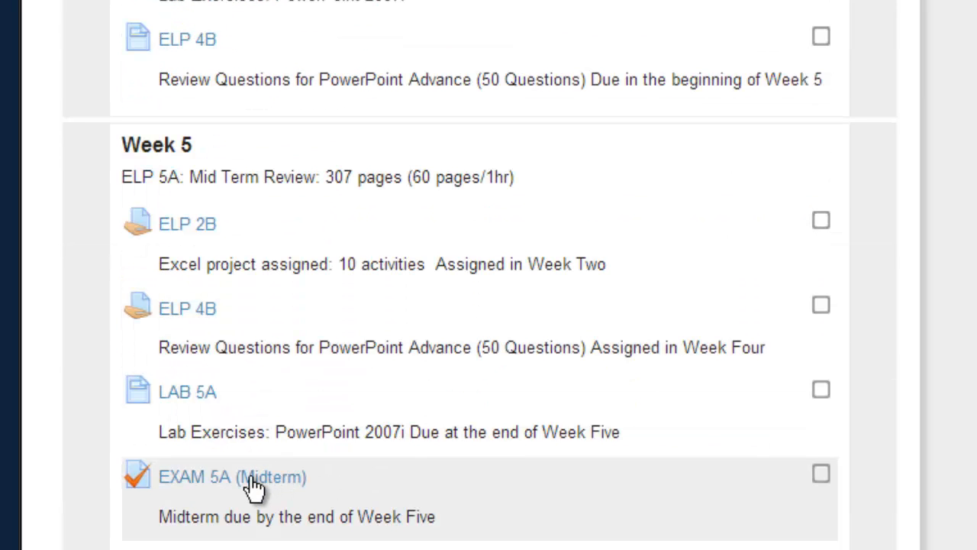
left_click(250, 476)
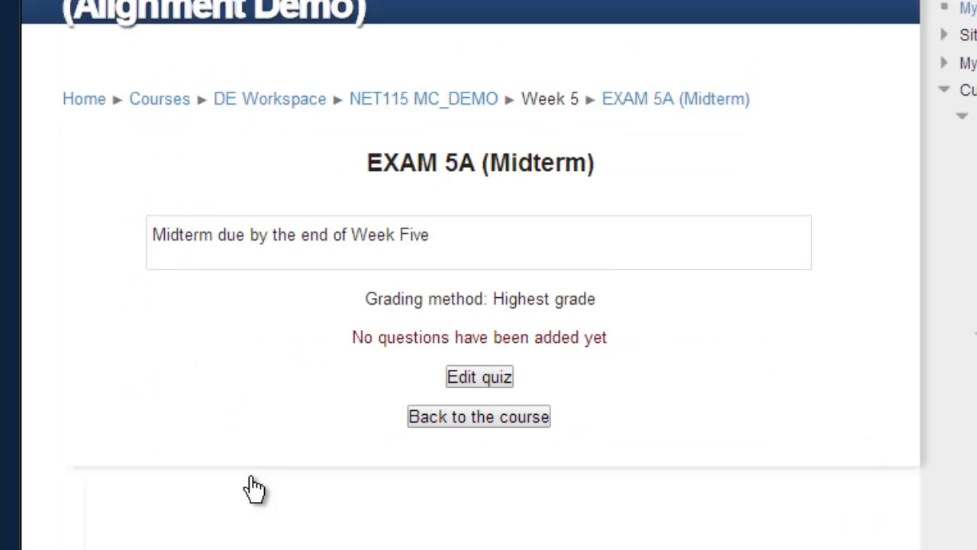
left_click(500, 379)
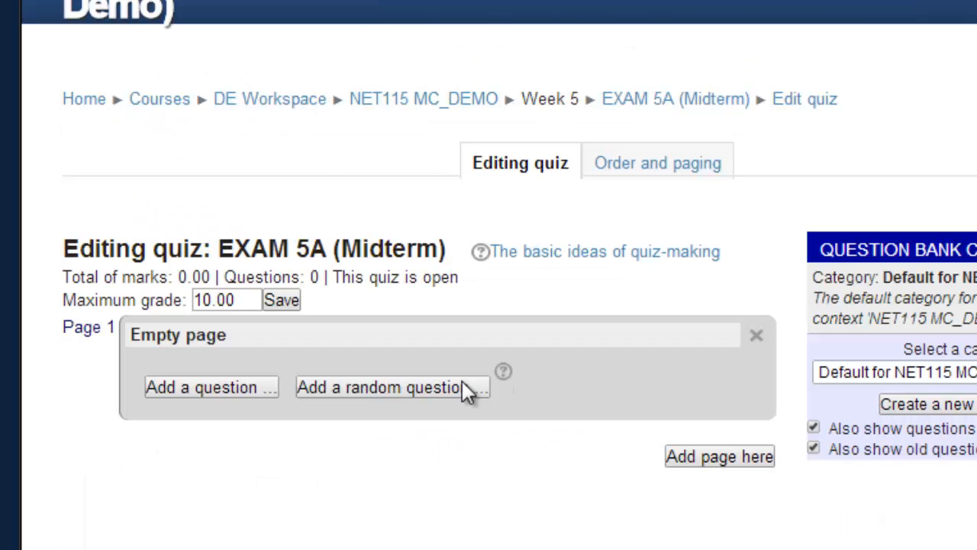
left_click(205, 299)
key("BackSpace")
type("2")
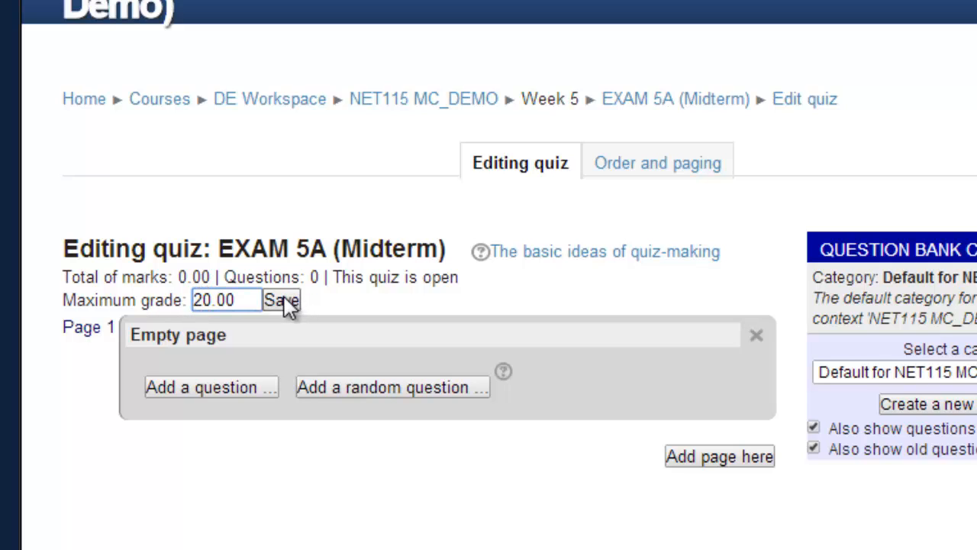
left_click(282, 300)
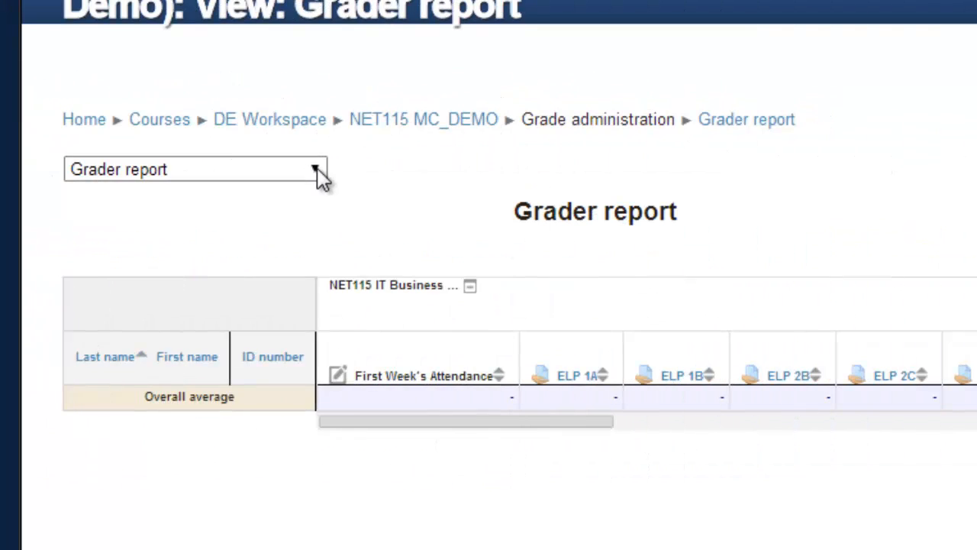
- In the gradebook's Simple view, save EXAM 5A and Exam 10A at 20 points, total 100
left_click(317, 170)
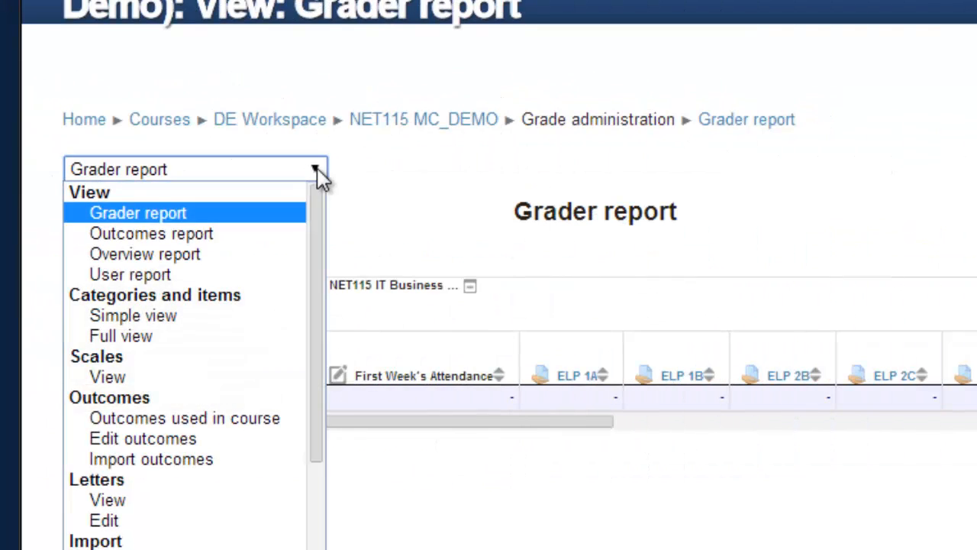
left_click(258, 319)
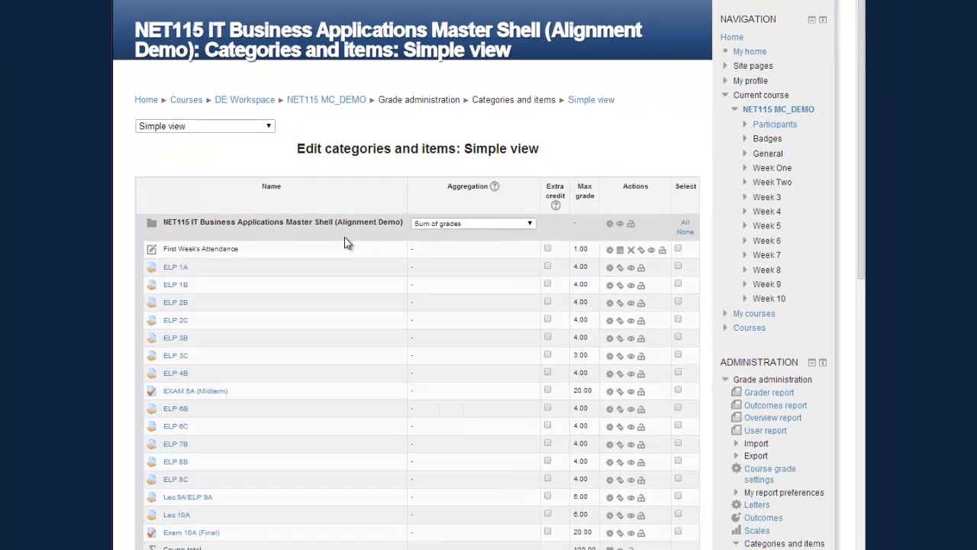
scroll(347, 243, "down", 2)
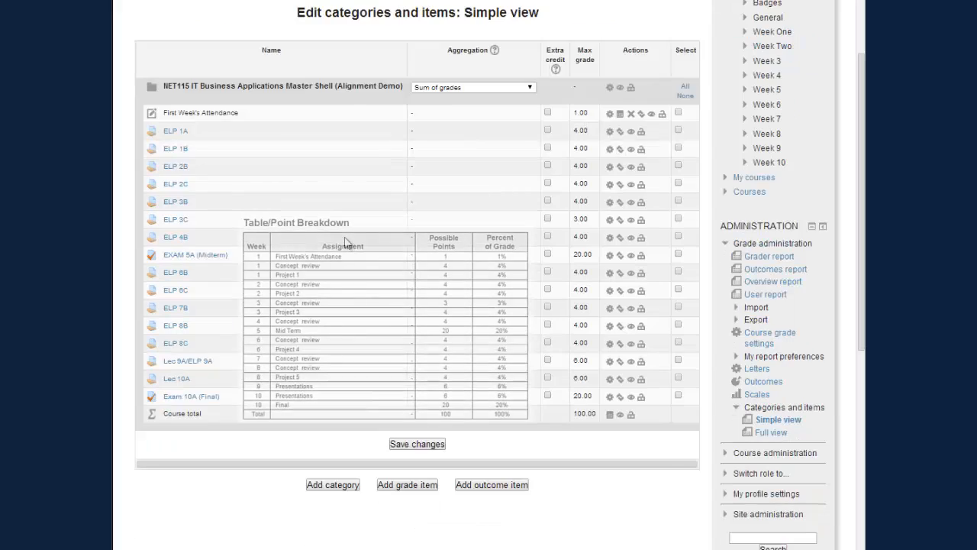
scroll(347, 242, "up", 1)
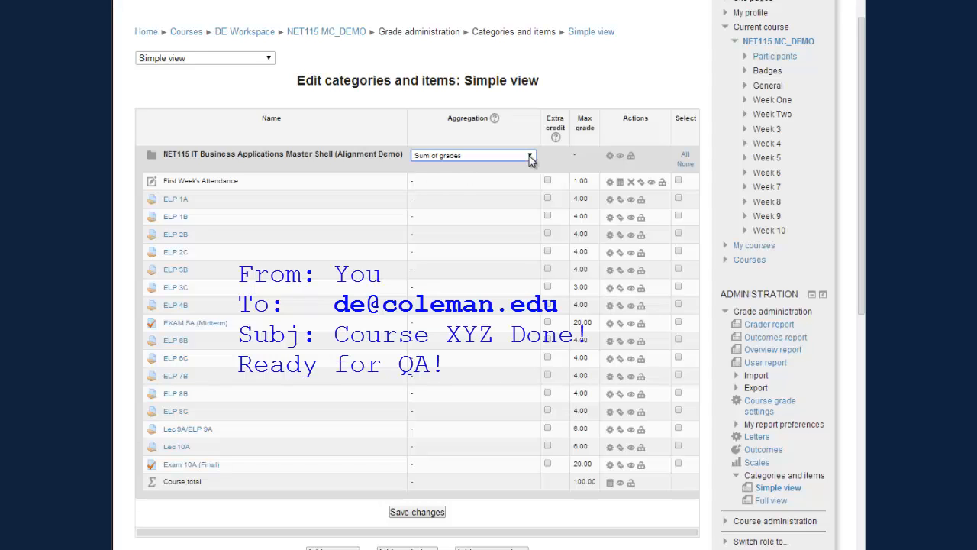
left_click(419, 513)
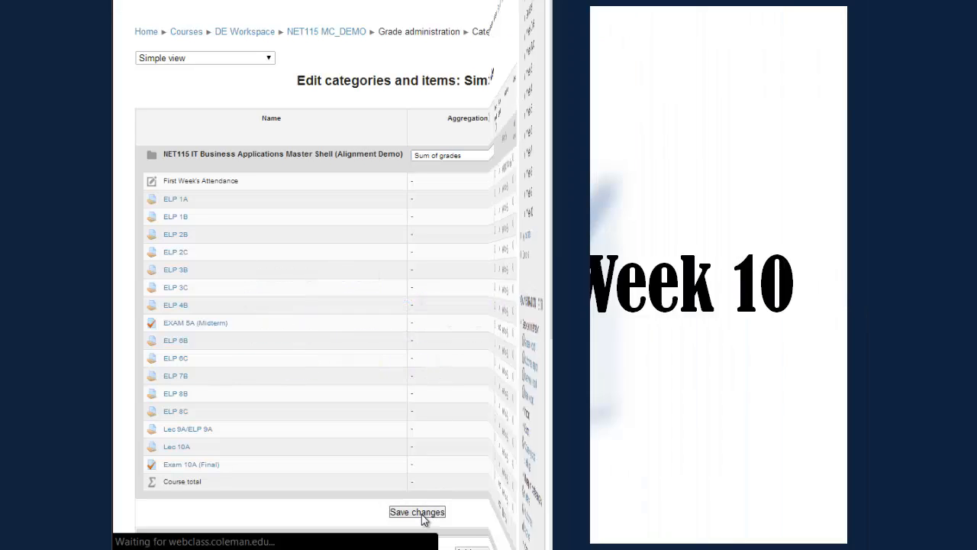